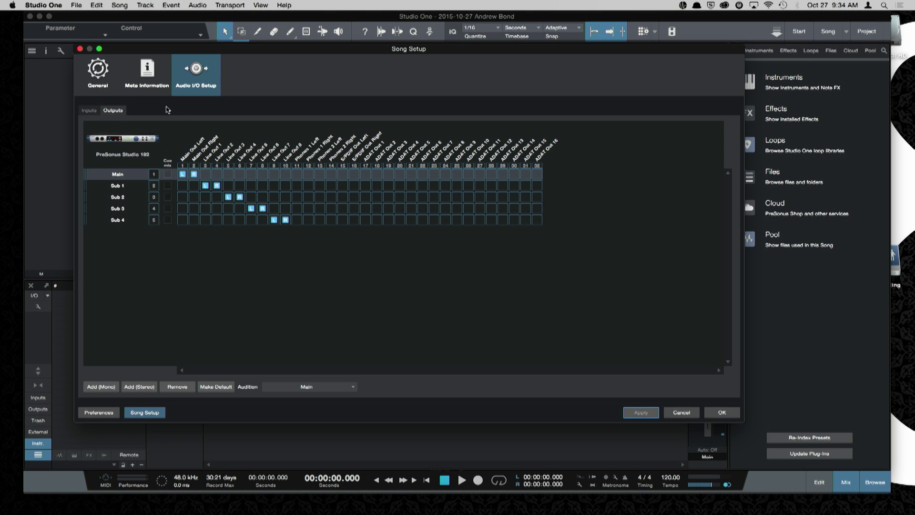
Show the Studio 192 input routing in Song Setup's Audio I/O Setup
left_click(89, 111)
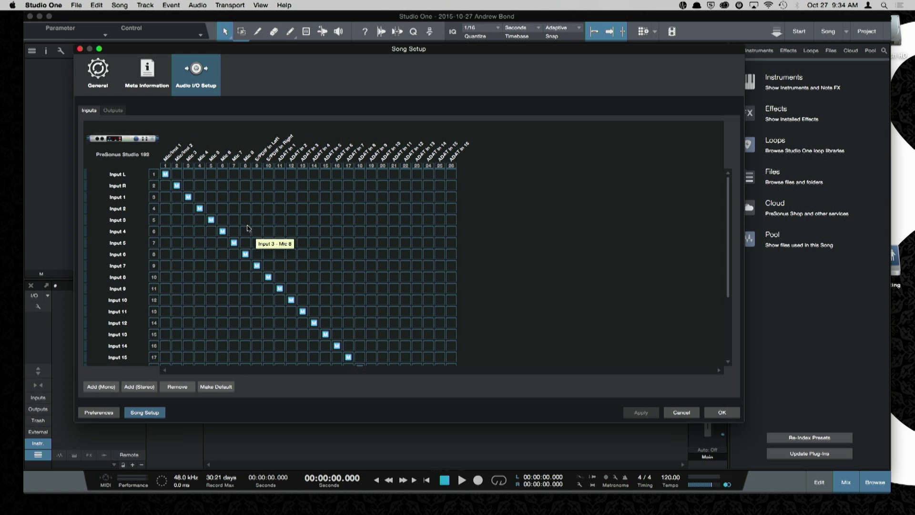
Switch Audio I/O Setup to the Studio 192 output matrix
left_click(114, 111)
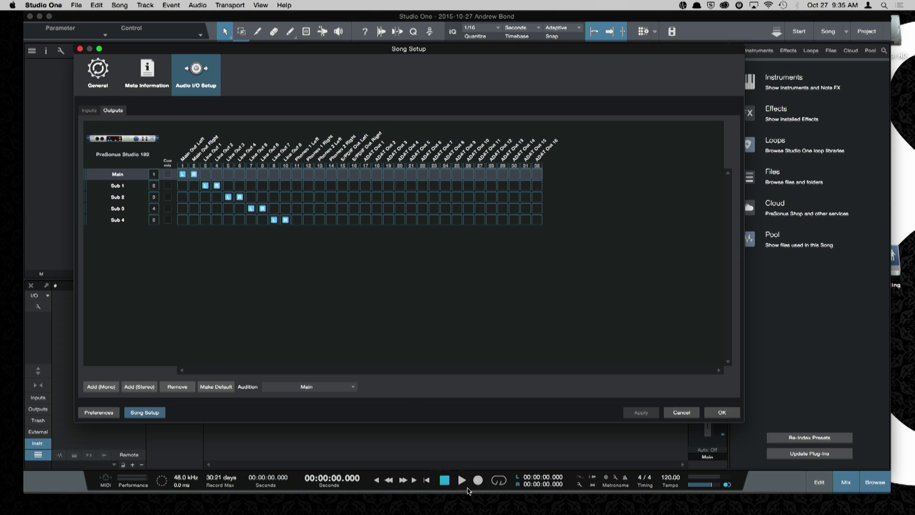
Bring up the Universal Control AI Studio 192 mixer from the Dock
mouse_move(474, 512)
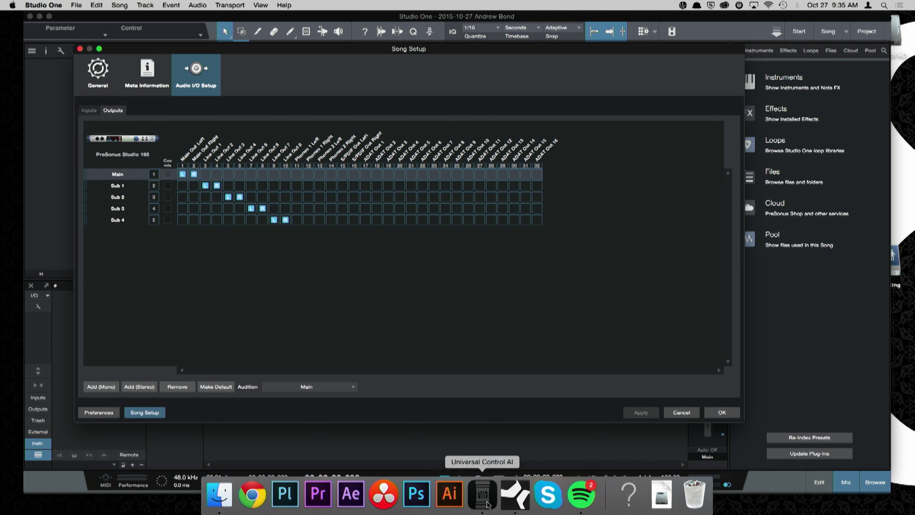
left_click(483, 496)
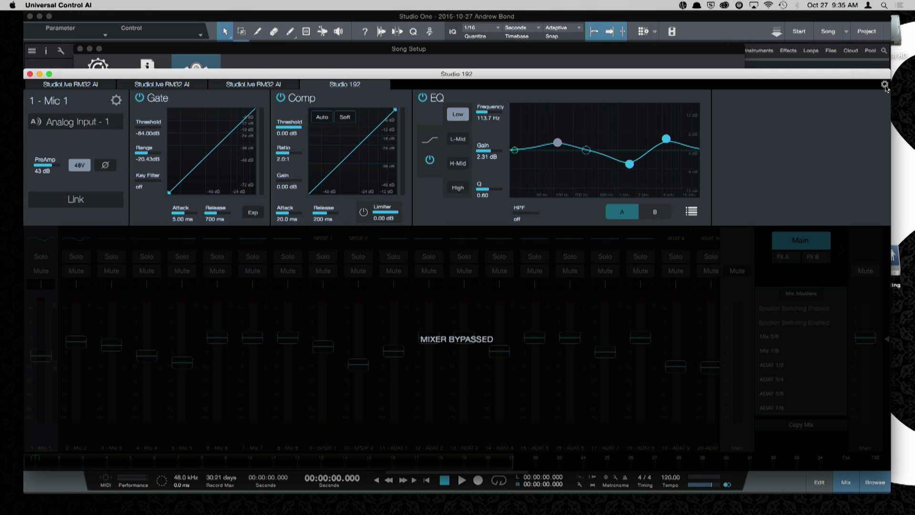
In Studio 192 Device Settings, turn Mixer Bypass off and keep talkback on Onboard mic
left_click(885, 86)
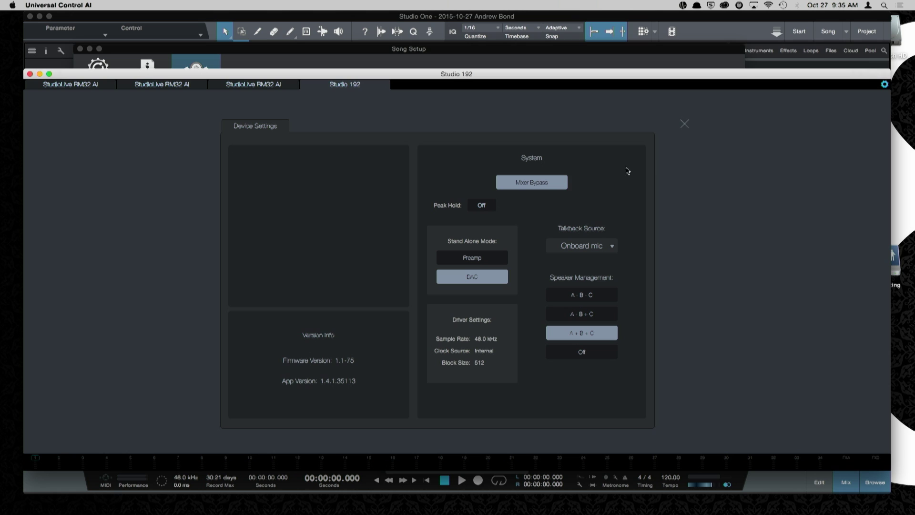
left_click(545, 185)
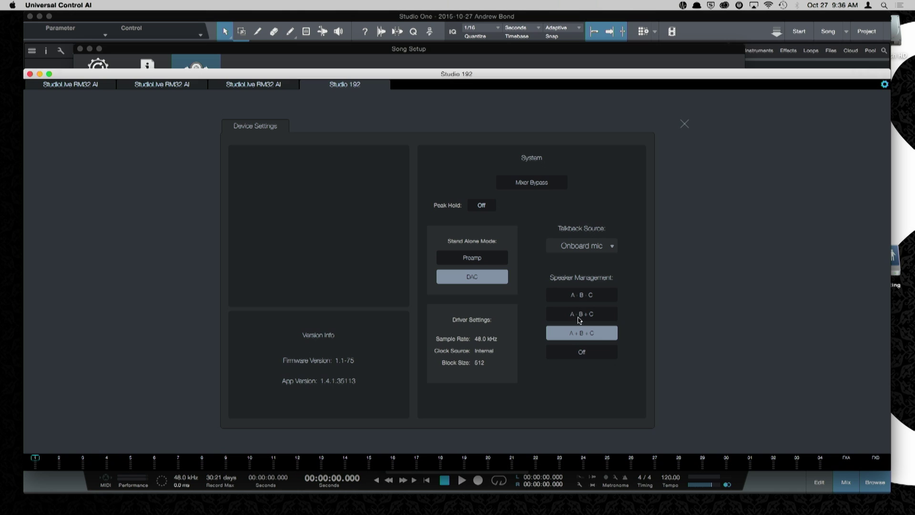
left_click(610, 246)
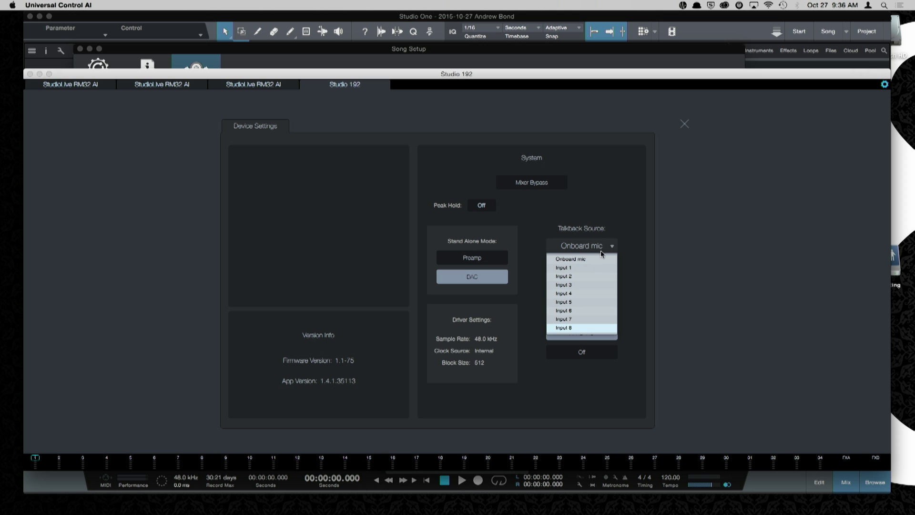
left_click(697, 277)
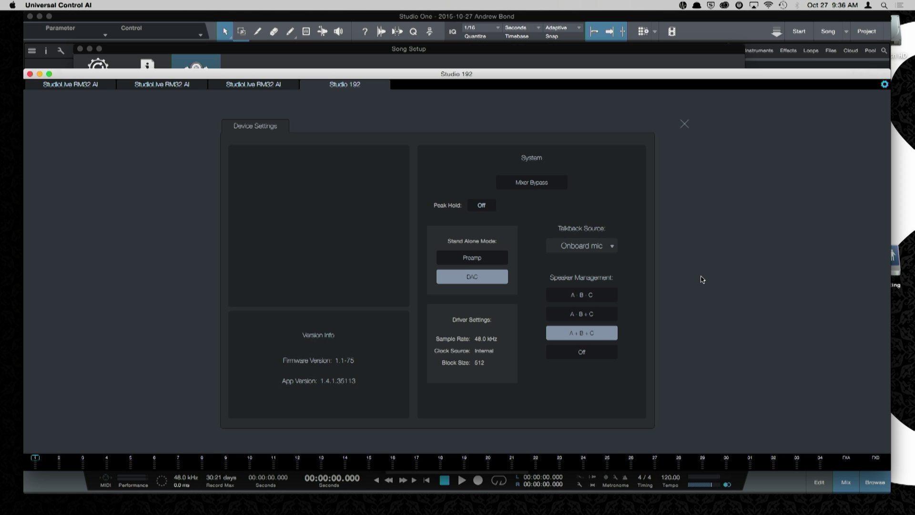
Close Device Settings, close Studio One's Song Setup window, and return to the Studio 192 mixer
left_click(685, 126)
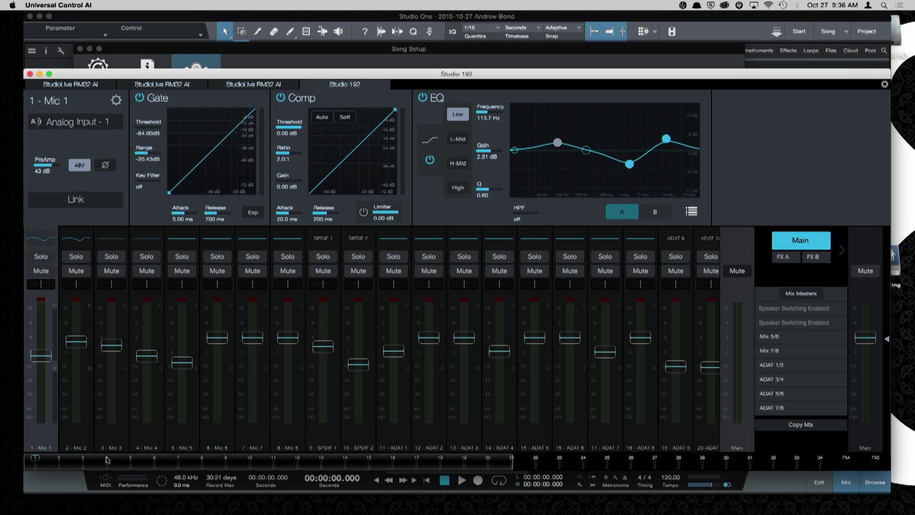
left_click_drag(105, 459, 456, 461)
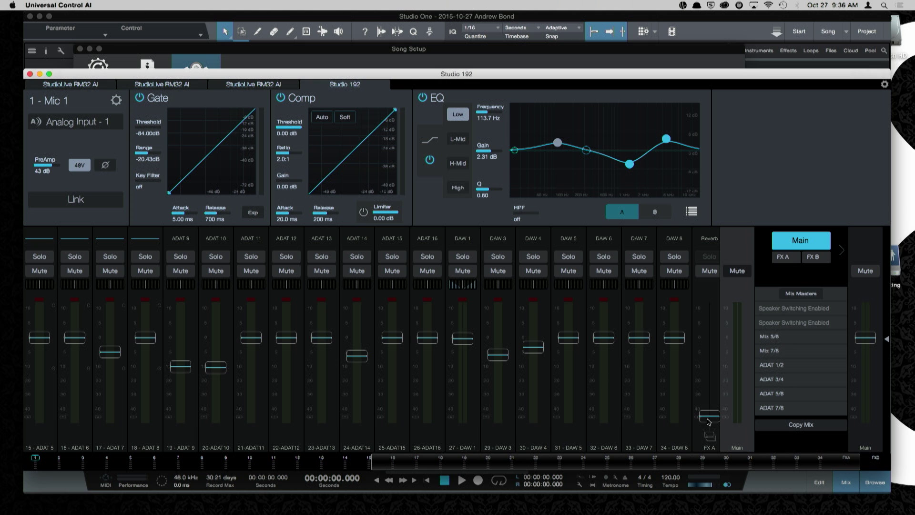
left_click(785, 481)
left_click(722, 412)
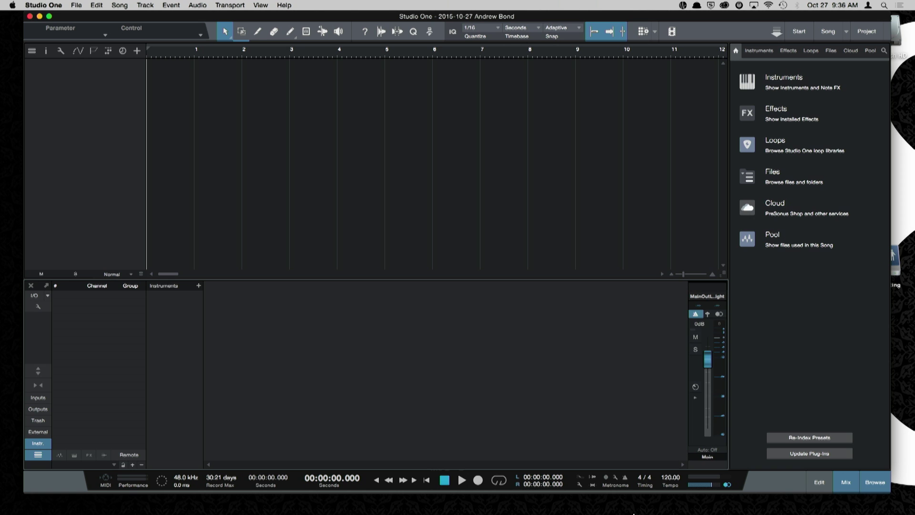
mouse_move(630, 513)
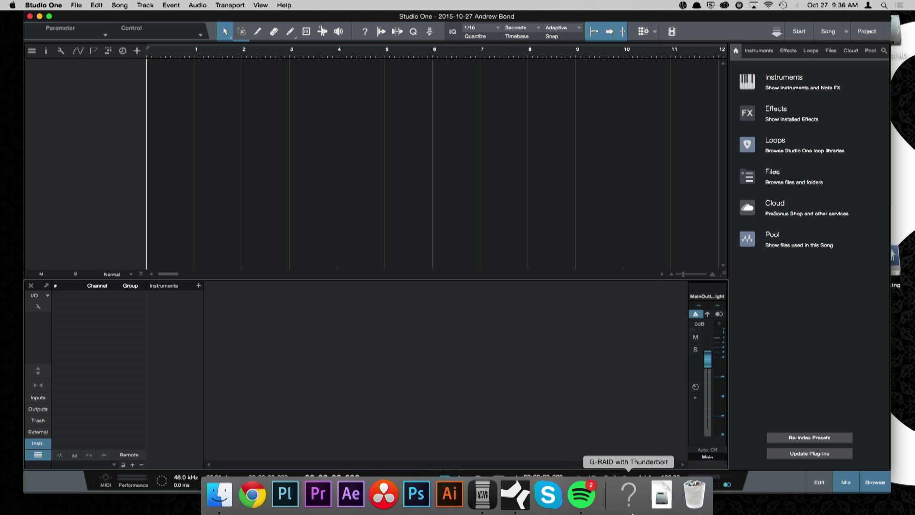
left_click(483, 496)
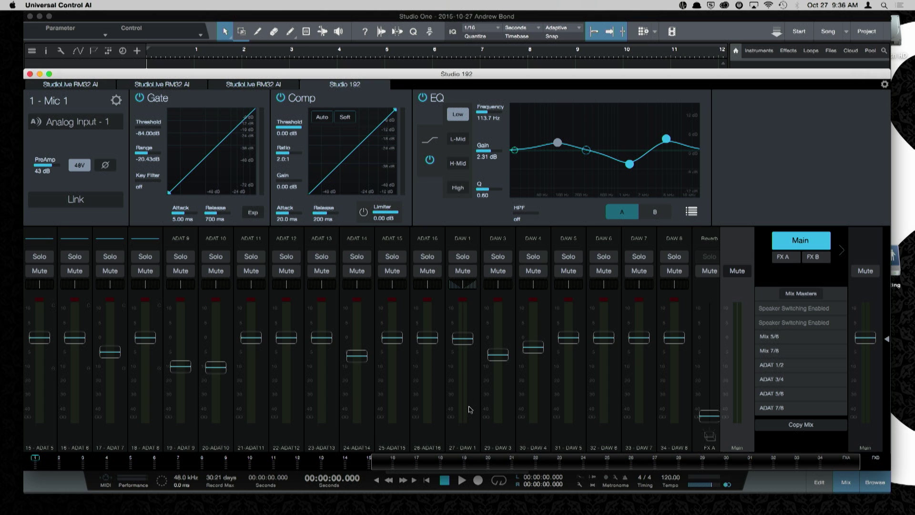
left_click(463, 245)
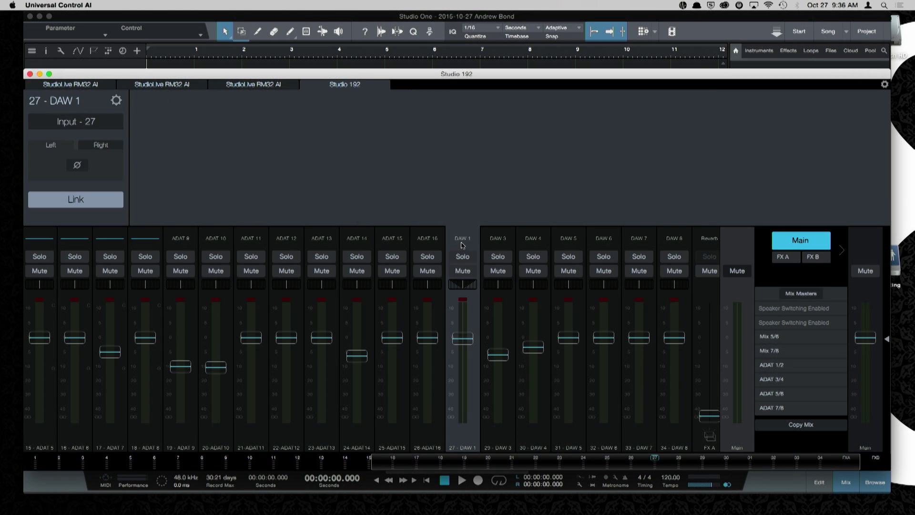
left_click(88, 205)
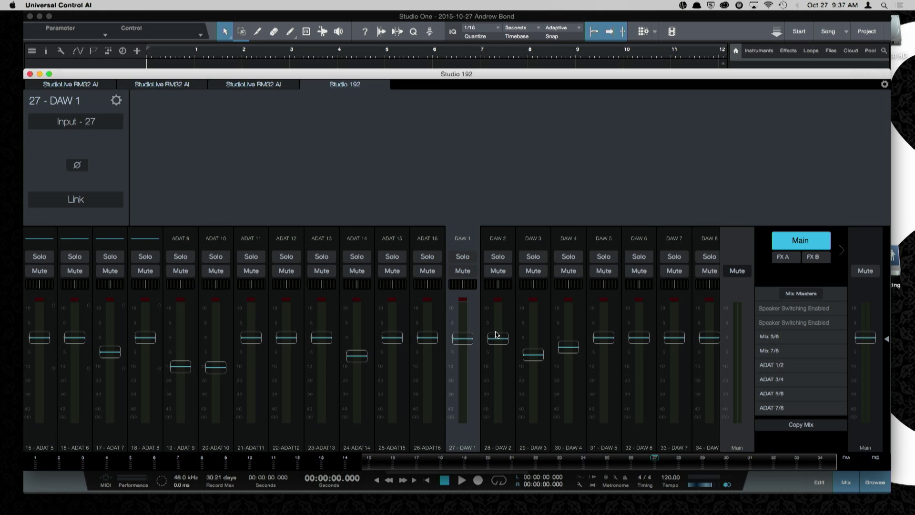
left_click(97, 204)
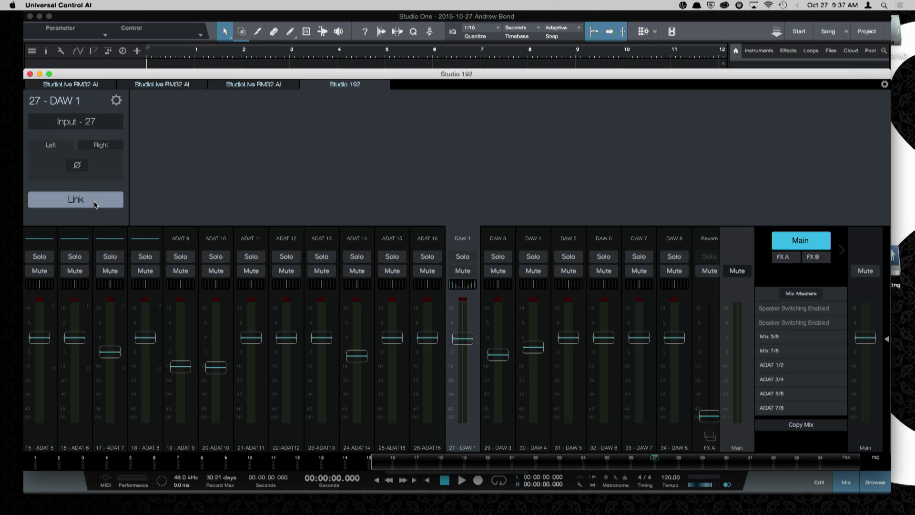
Lower DAW 1 and 3 in Mix 5/6, enable ADAT 8's compressor, lower DAW 5–6 in ADAT 1/2
left_click(791, 341)
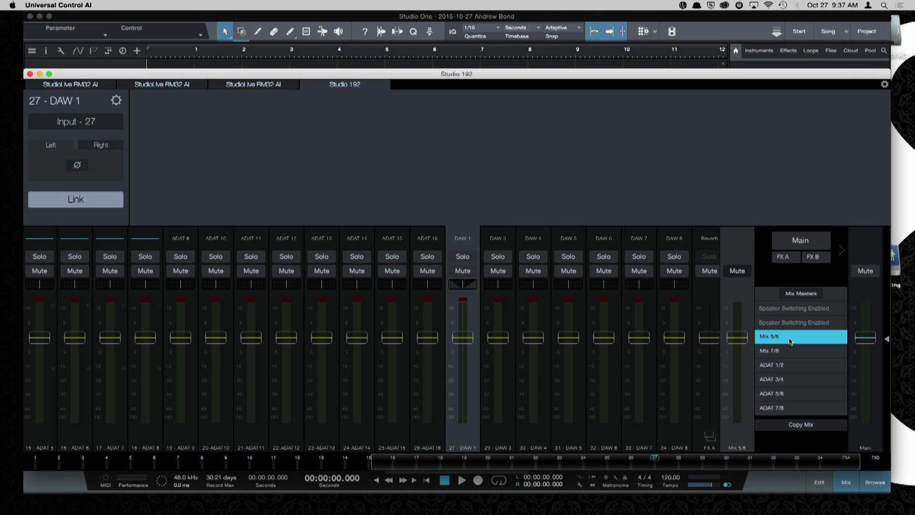
left_click_drag(503, 339, 392, 348)
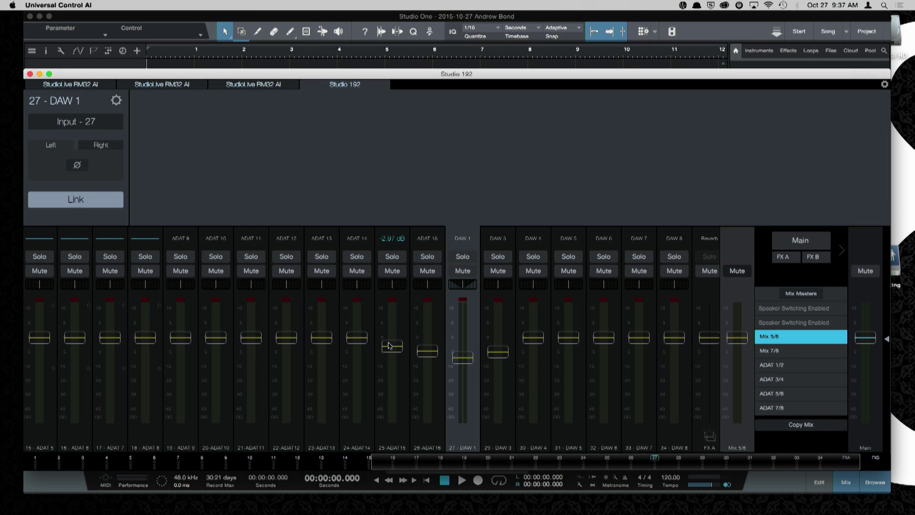
left_click(139, 242)
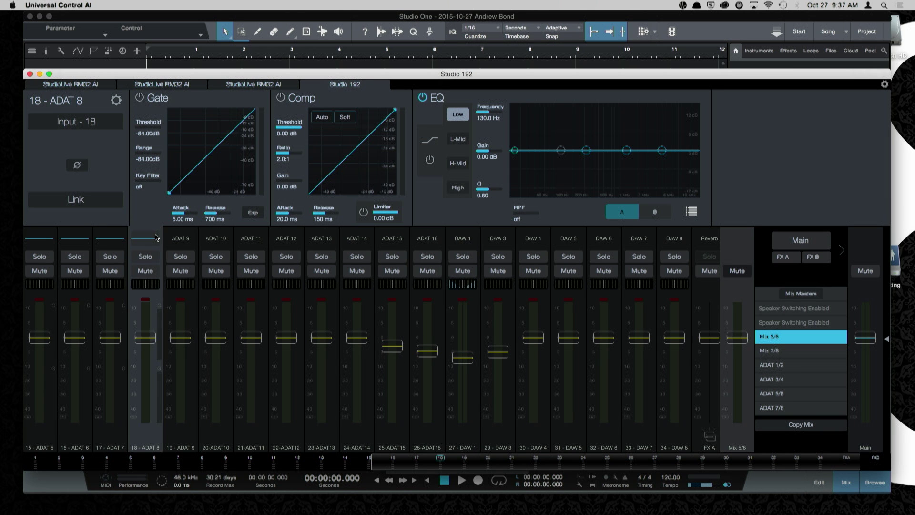
left_click(281, 97)
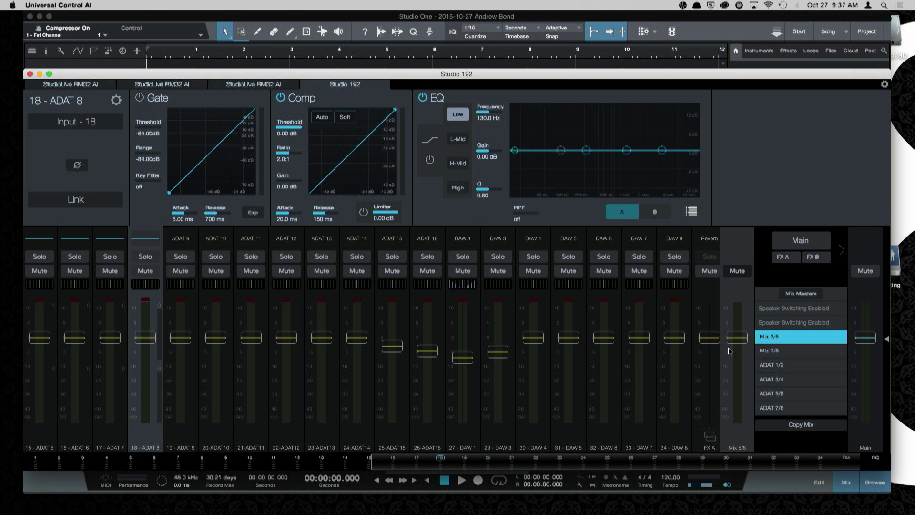
left_click(783, 366)
left_click_drag(597, 338, 570, 354)
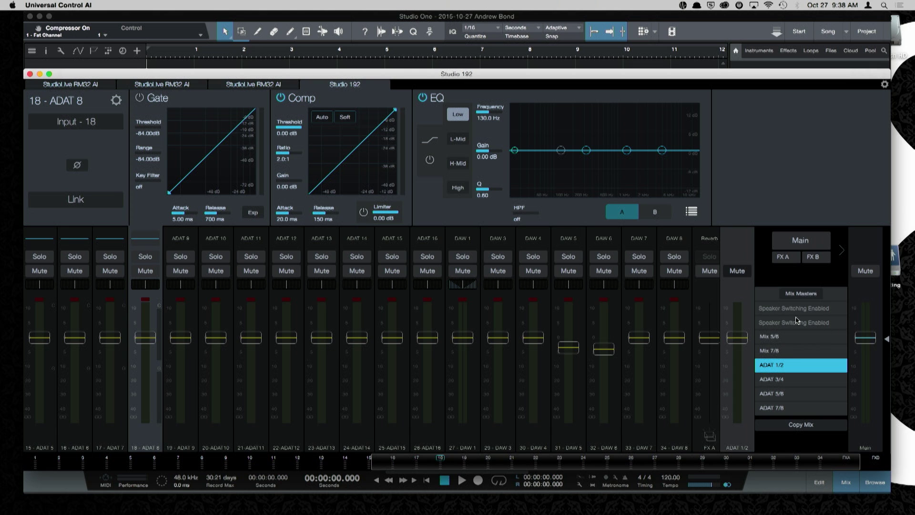
left_click(885, 85)
Set Speaker Management to Off, then return to the Main mix by way of Mix 1/2
left_click(600, 354)
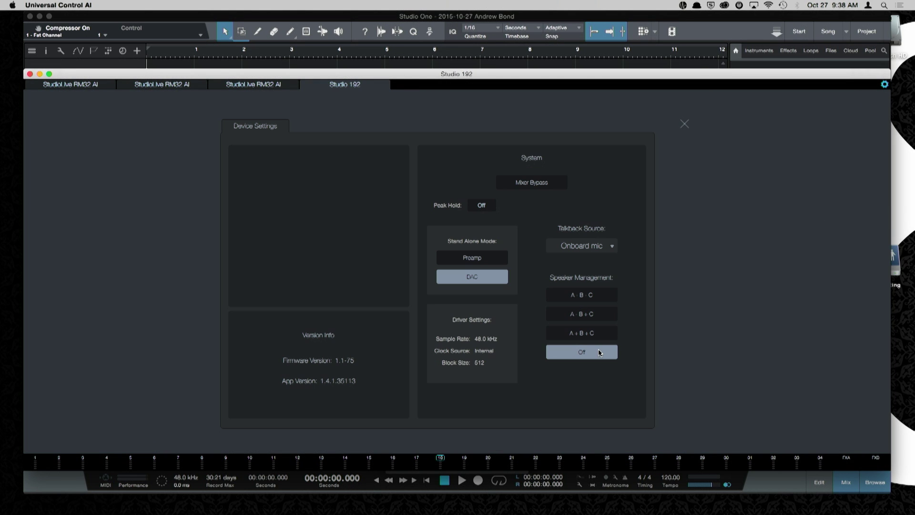
left_click(686, 125)
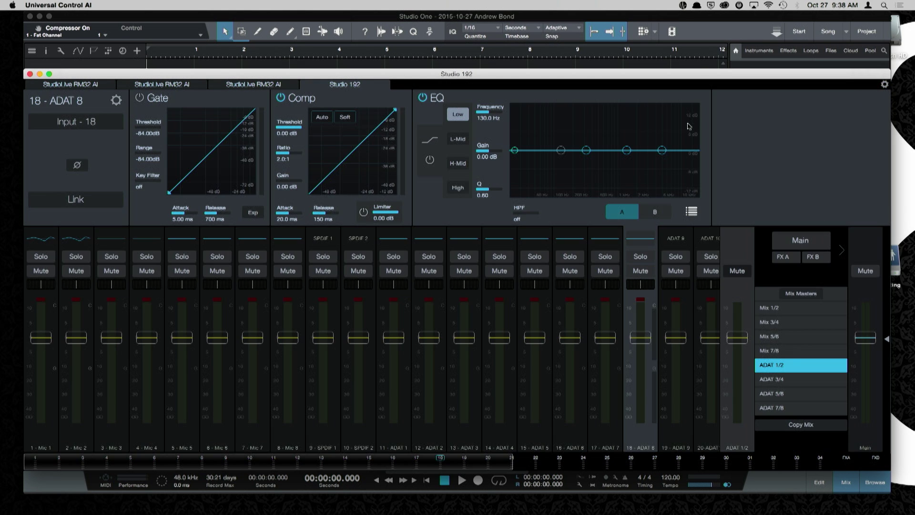
left_click(791, 314)
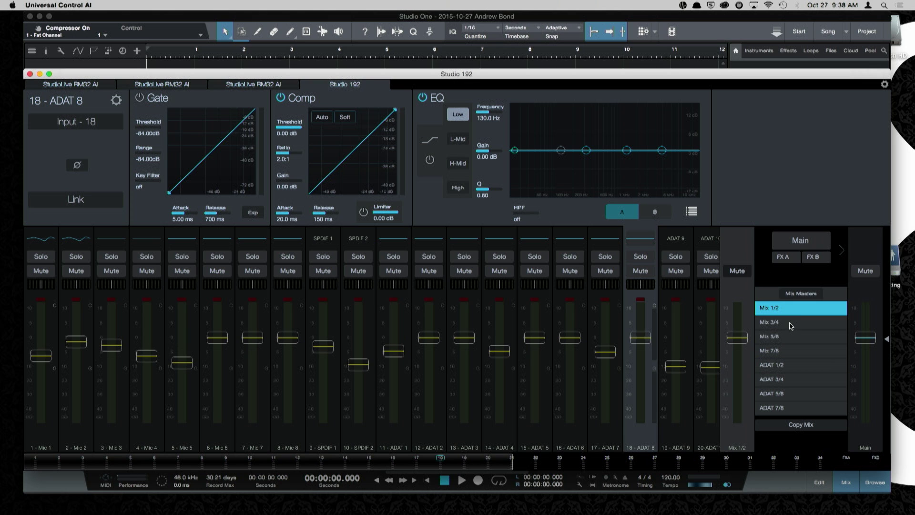
left_click(813, 244)
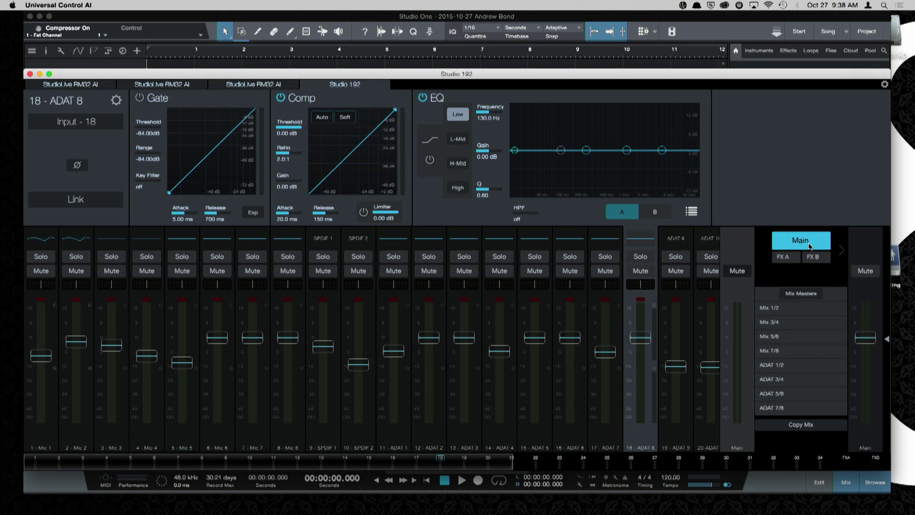
left_click(790, 257)
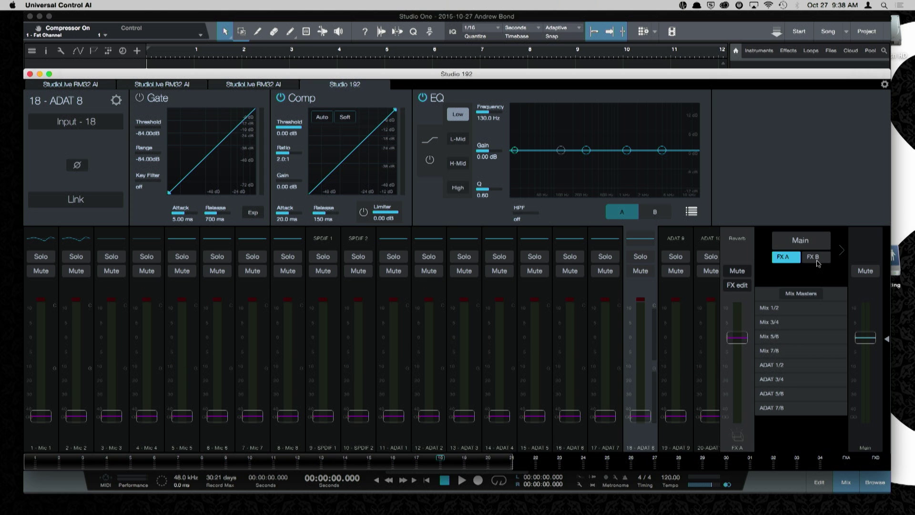
Raise the FX A reverb and FX B delay returns together in the Main mix
left_click(805, 247)
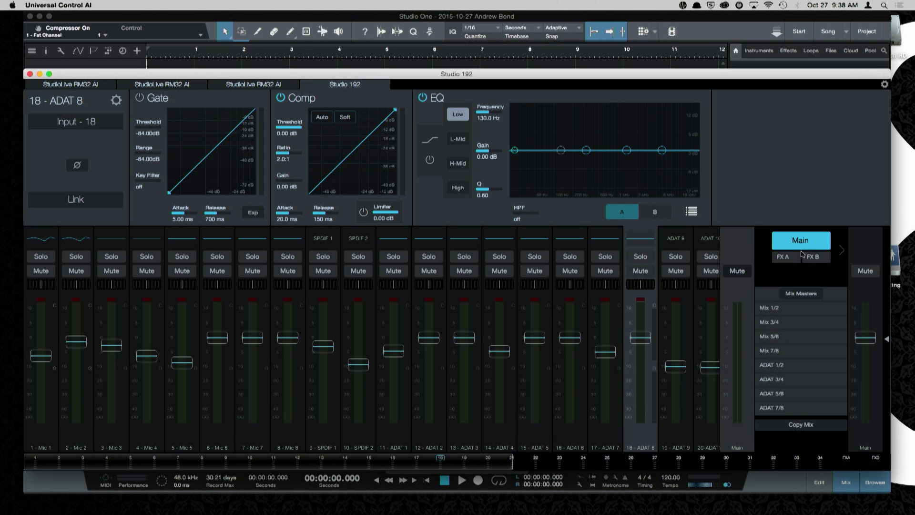
left_click_drag(487, 467, 880, 441)
left_click_drag(667, 416, 667, 345)
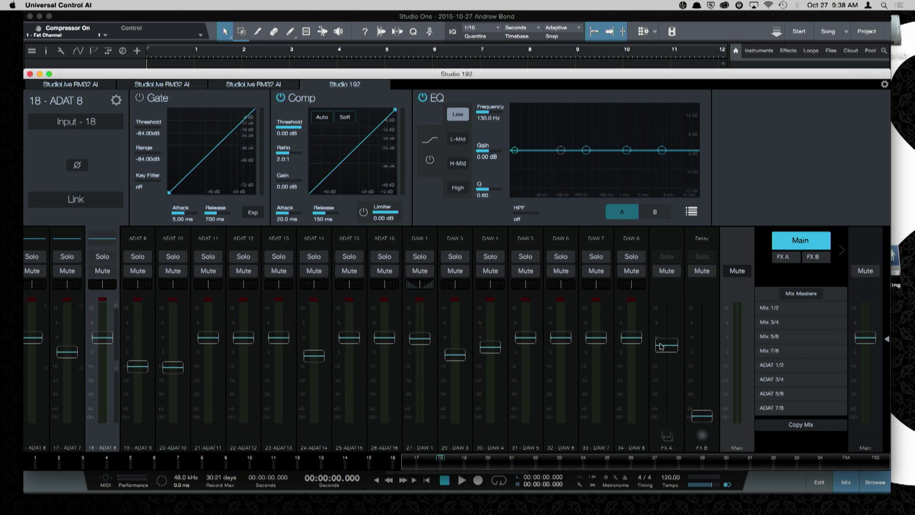
left_click_drag(702, 415, 700, 347)
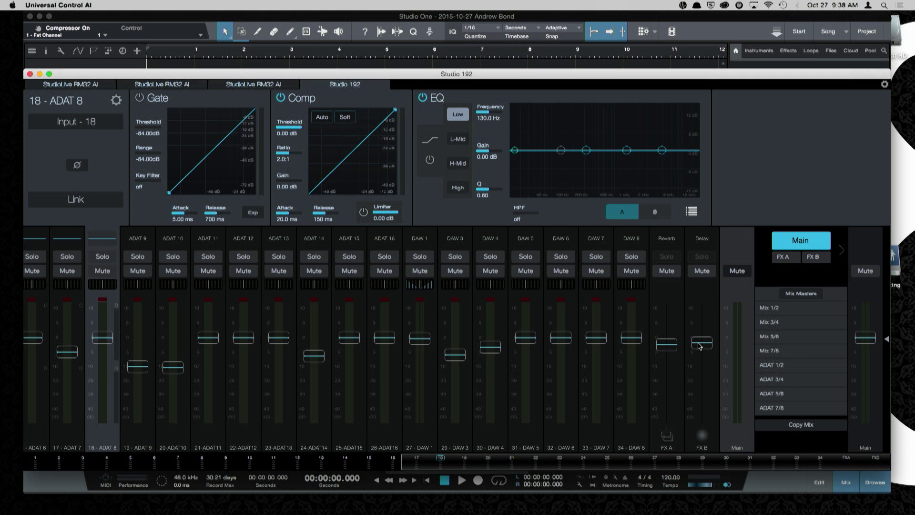
left_click(784, 257)
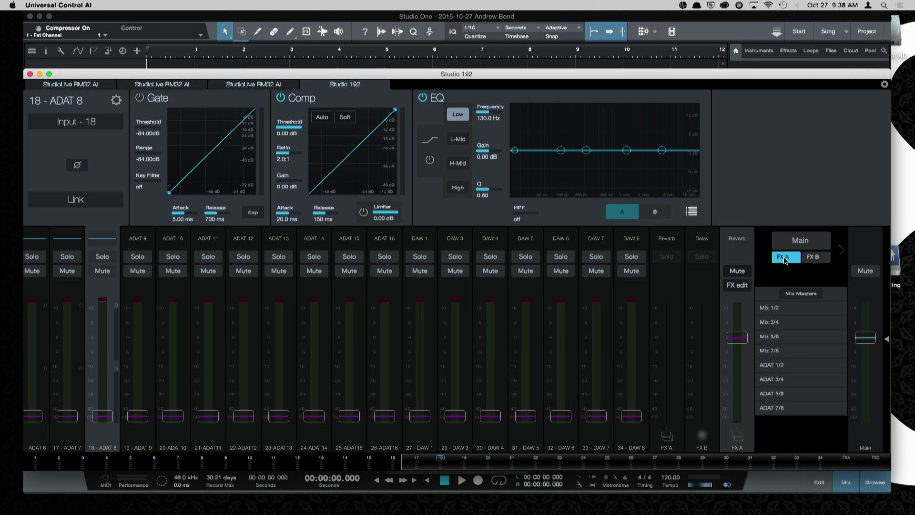
Change the FX A reverb type to GATED HALL, then go back to the Main mix
left_click(737, 286)
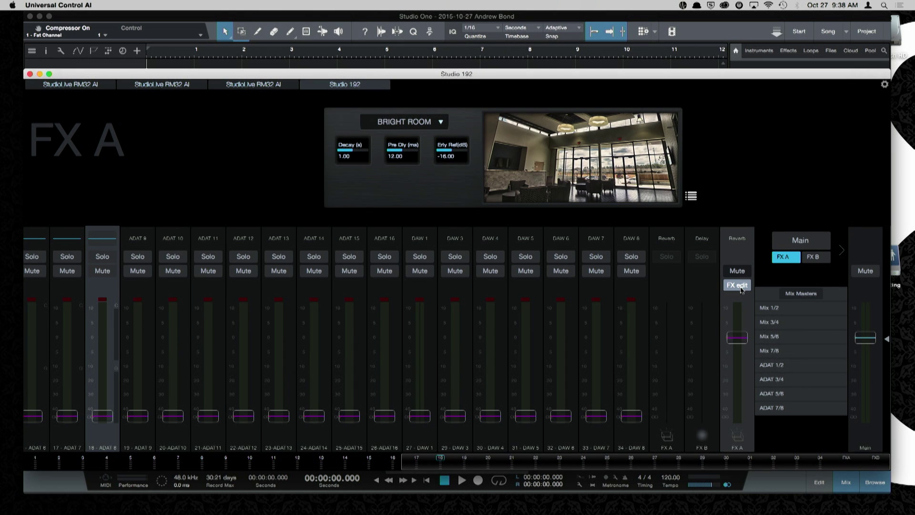
left_click(439, 125)
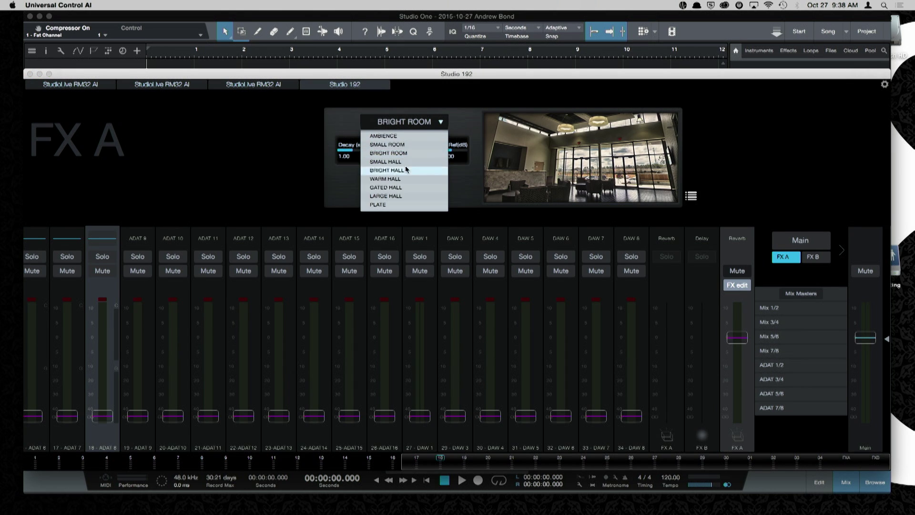
left_click(384, 188)
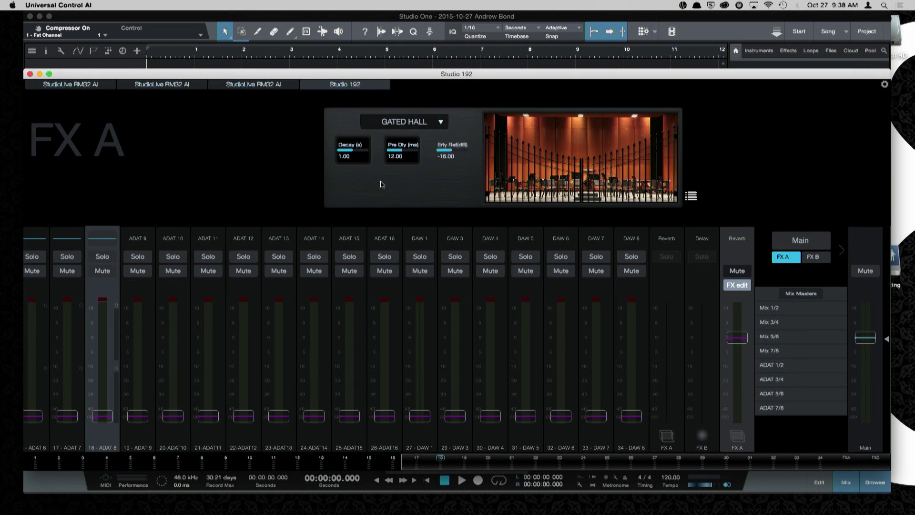
left_click(692, 197)
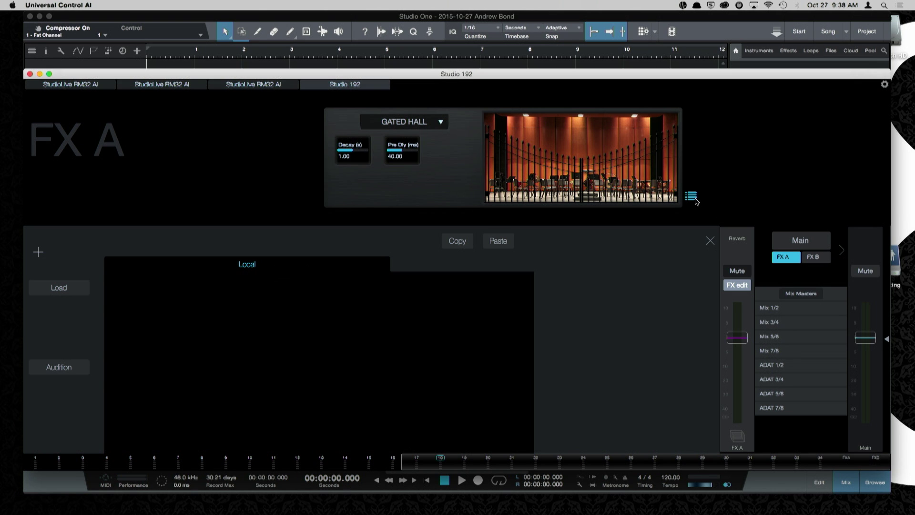
left_click(710, 243)
left_click(800, 242)
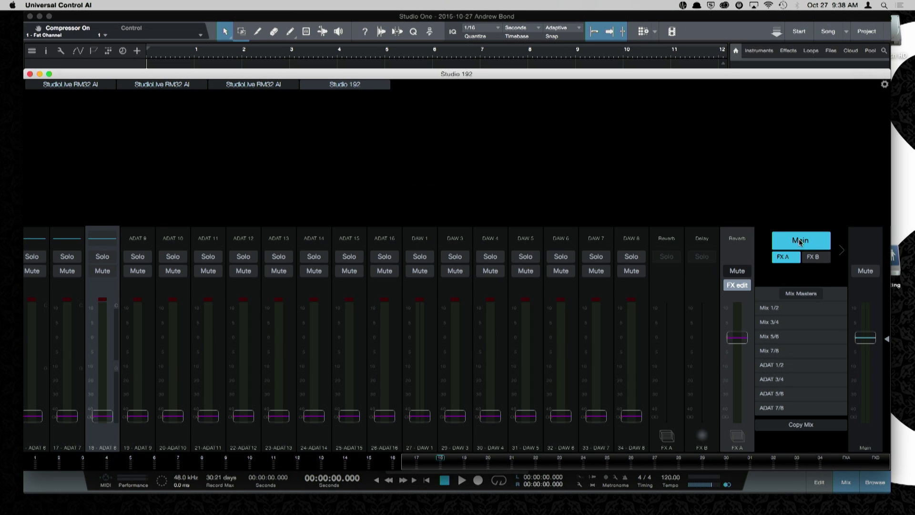
In the Main output settings, review SPDIF and Headphone 1 source options without changing them
left_click(736, 247)
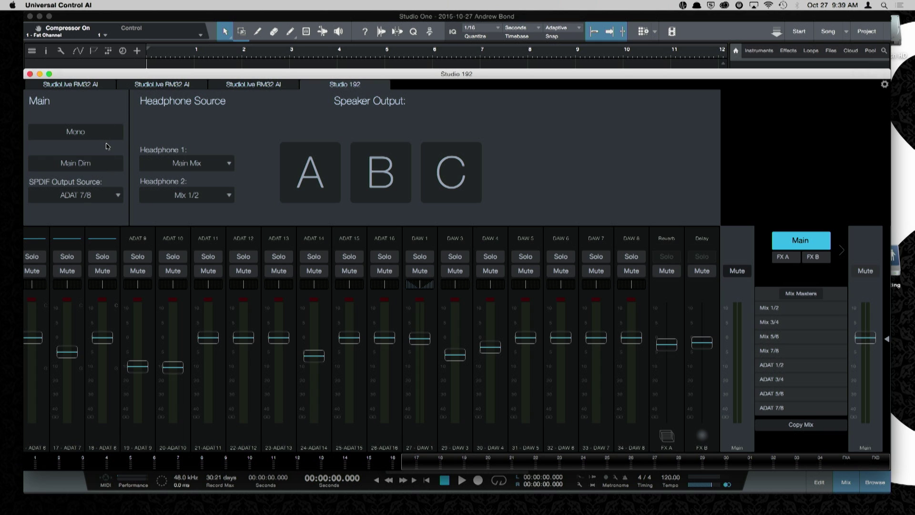
left_click(117, 196)
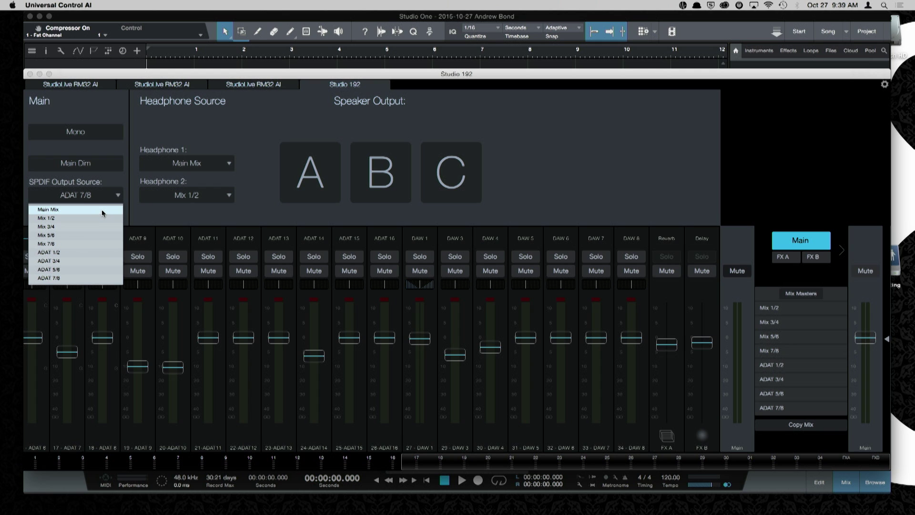
left_click(255, 146)
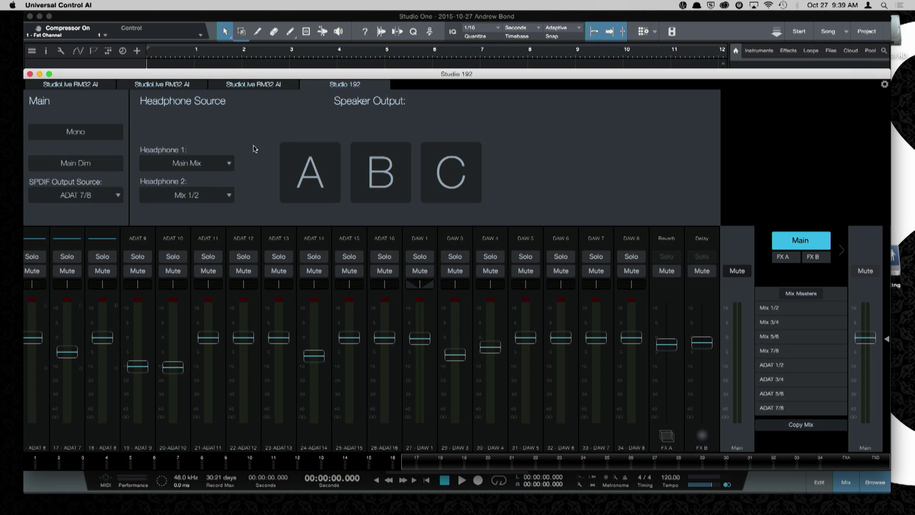
left_click(219, 165)
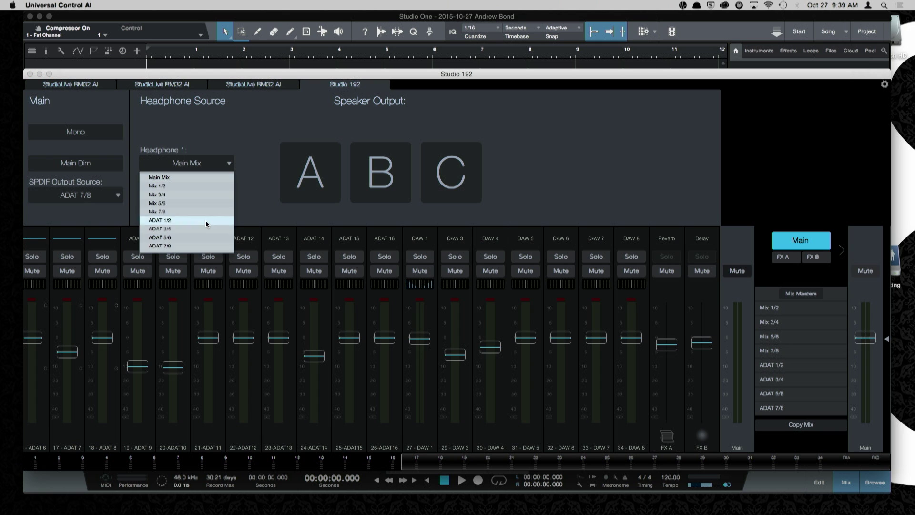
left_click(261, 182)
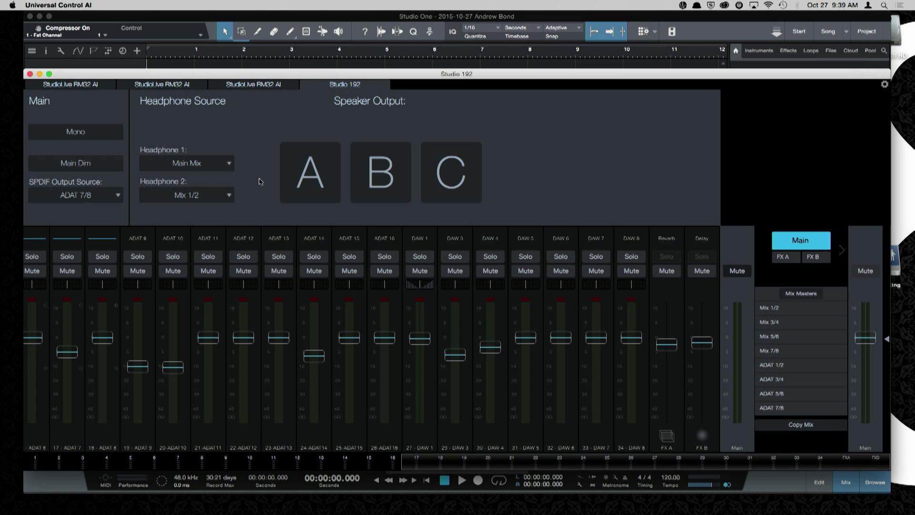
Recheck Headphone 1 (Main Mix) and SPDIF (ADAT 7/8), then turn Mixer Bypass back on
left_click(208, 167)
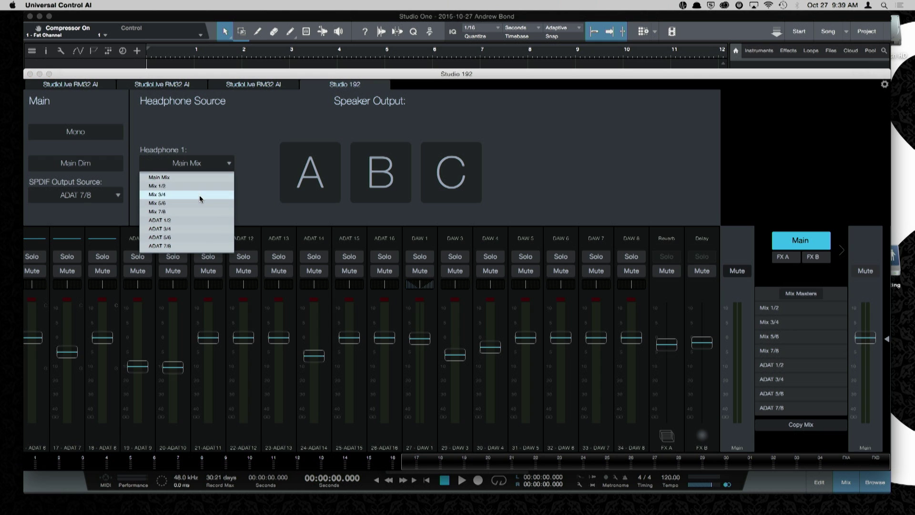
left_click(225, 187)
left_click(119, 196)
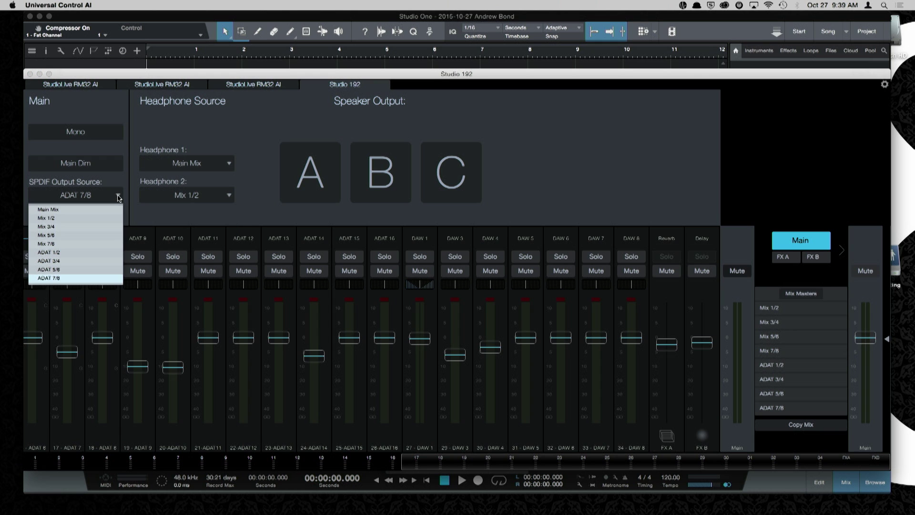
left_click(252, 201)
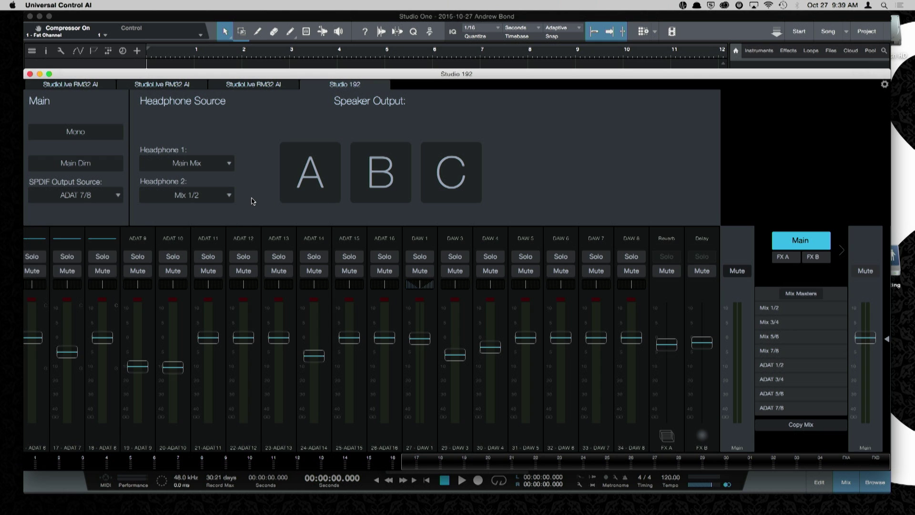
left_click(885, 84)
left_click(547, 185)
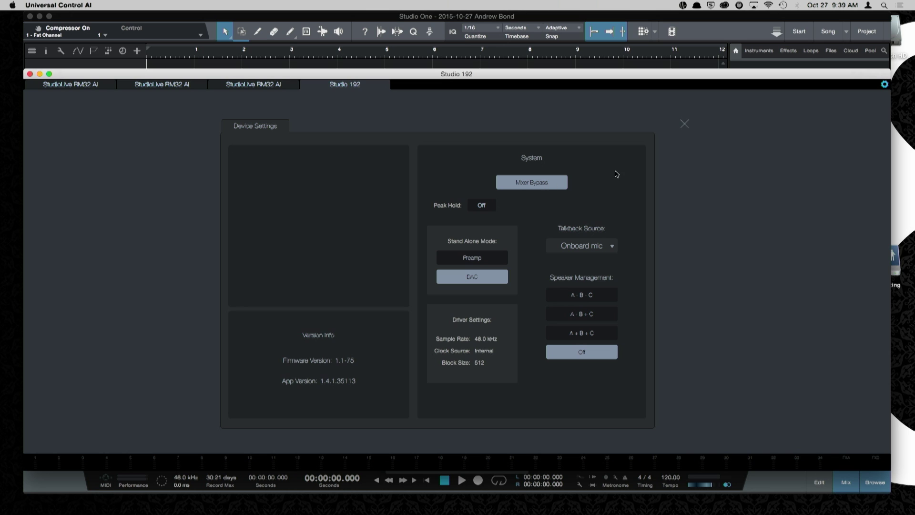
left_click(534, 183)
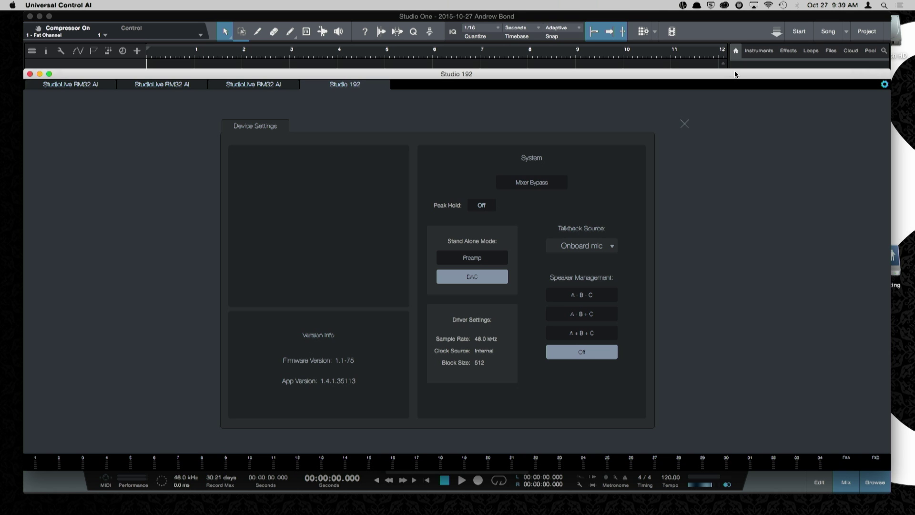
left_click(710, 64)
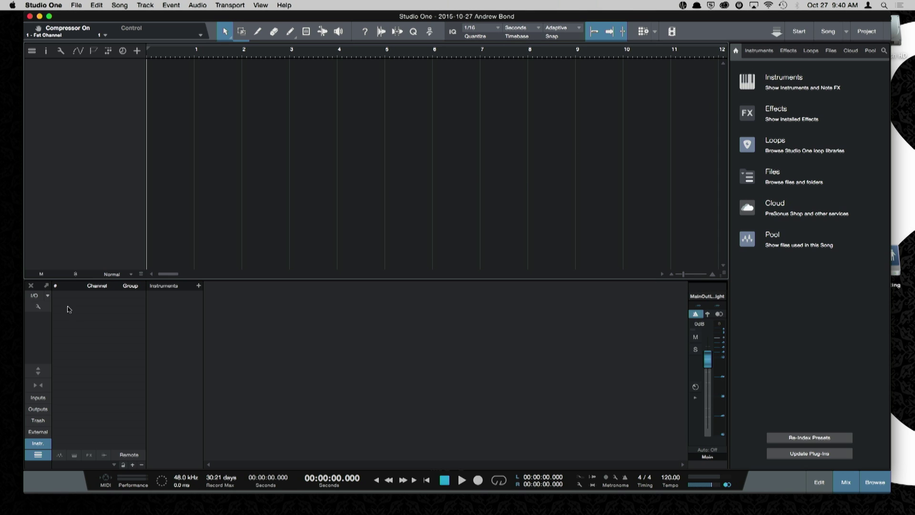
Review the song's Main and Sub 1–4 output routing in Song Setup, closing it unchanged
left_click(34, 299)
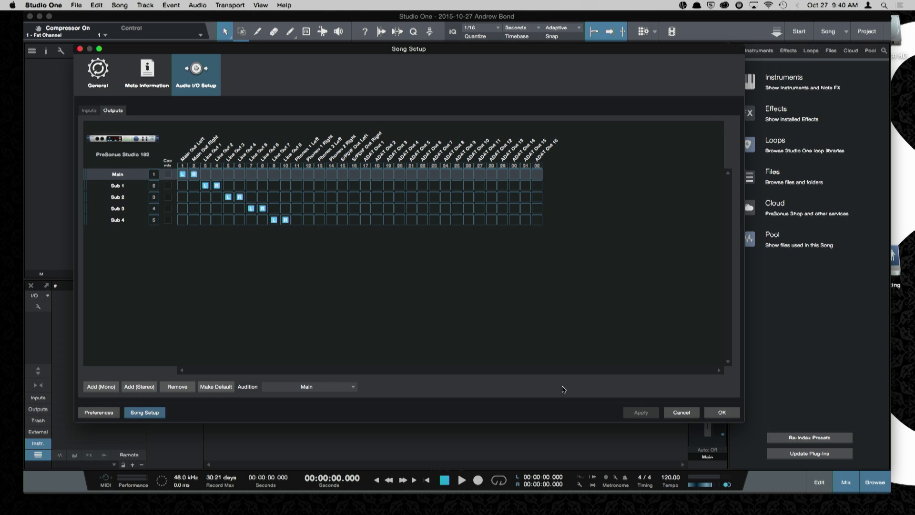
left_click(682, 413)
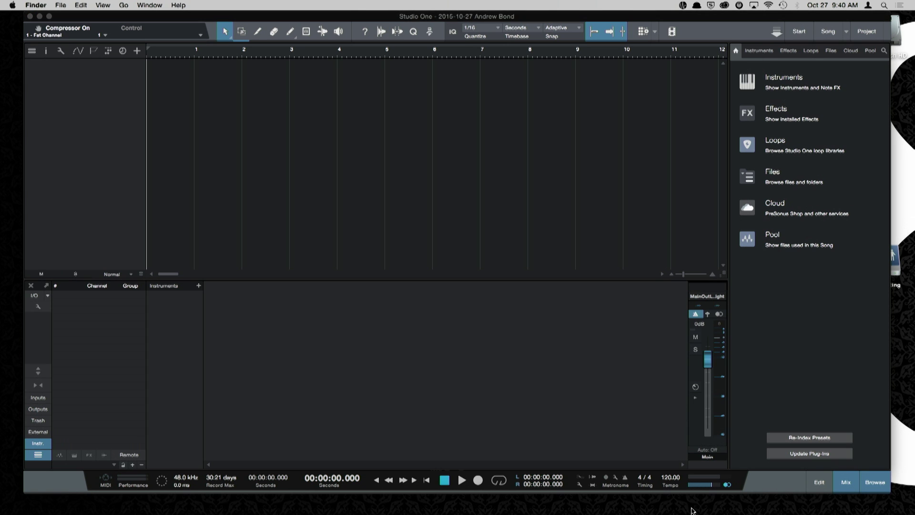
In the Universal Control mixer, lower ADAT 2 and ADAT 3 to about -6 dB and raise ADAT 5 slightly
mouse_move(479, 513)
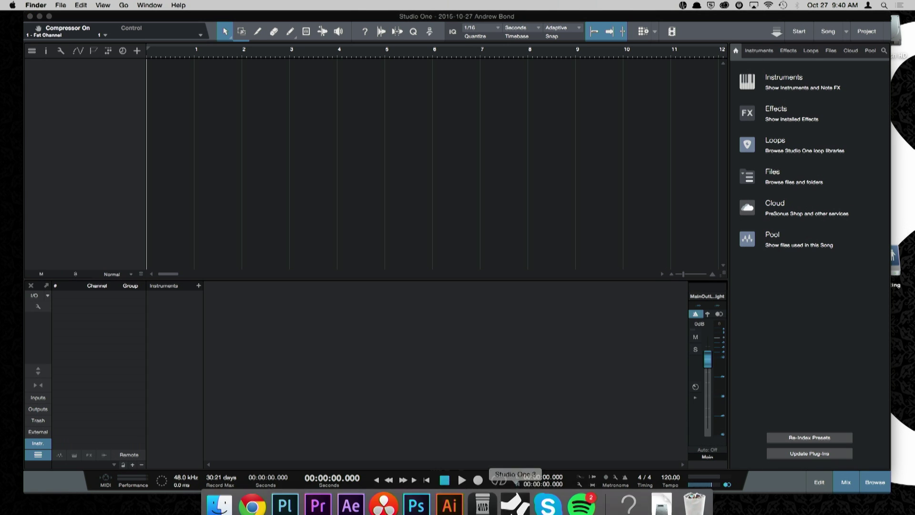
left_click(481, 495)
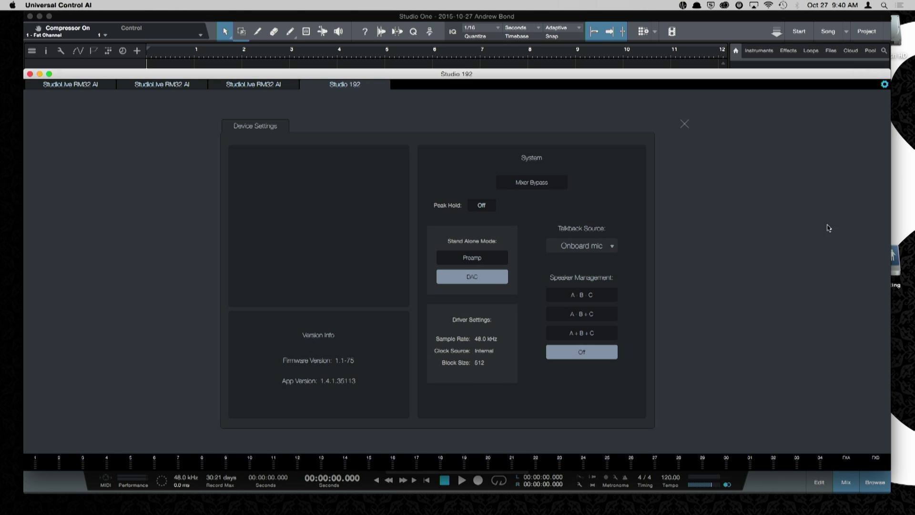
left_click(884, 84)
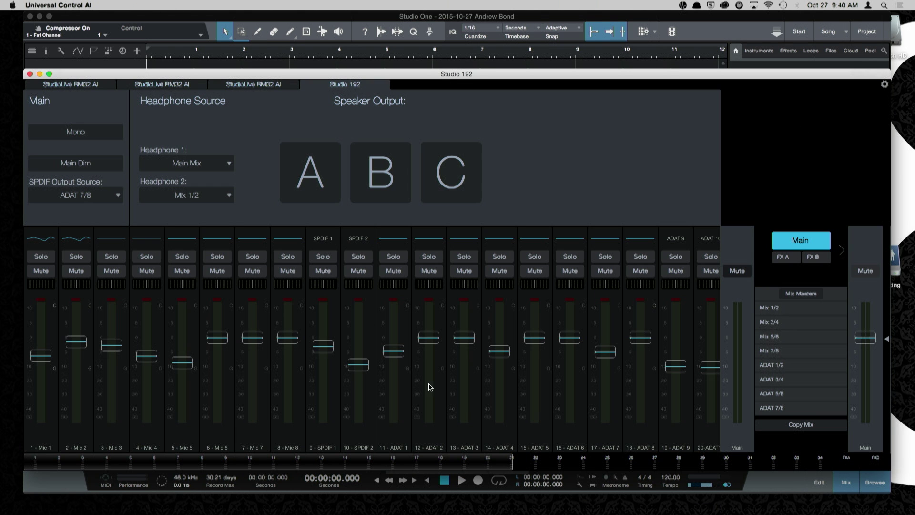
left_click_drag(427, 340, 470, 357)
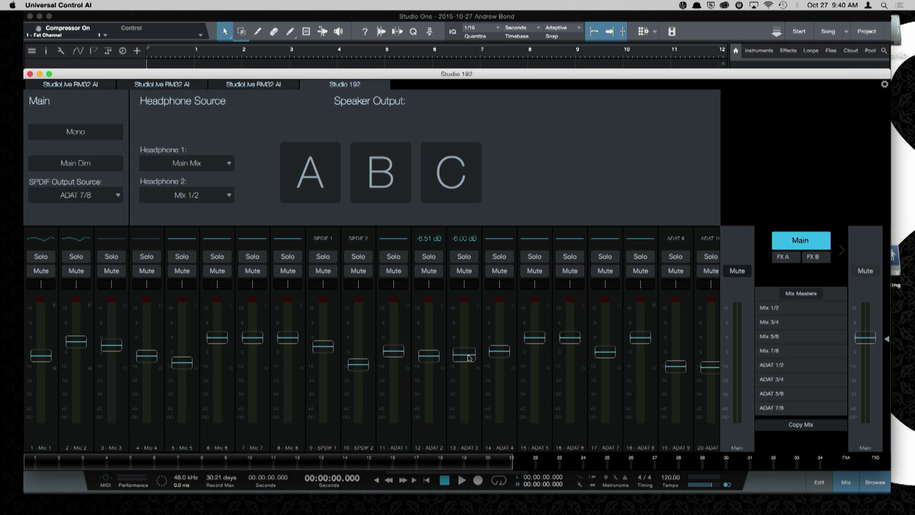
left_click_drag(542, 340, 543, 332)
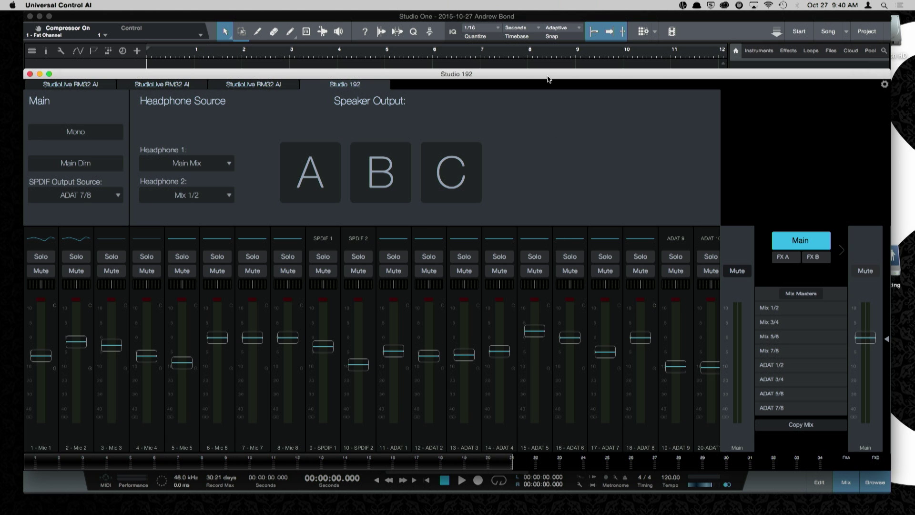
left_click(541, 53)
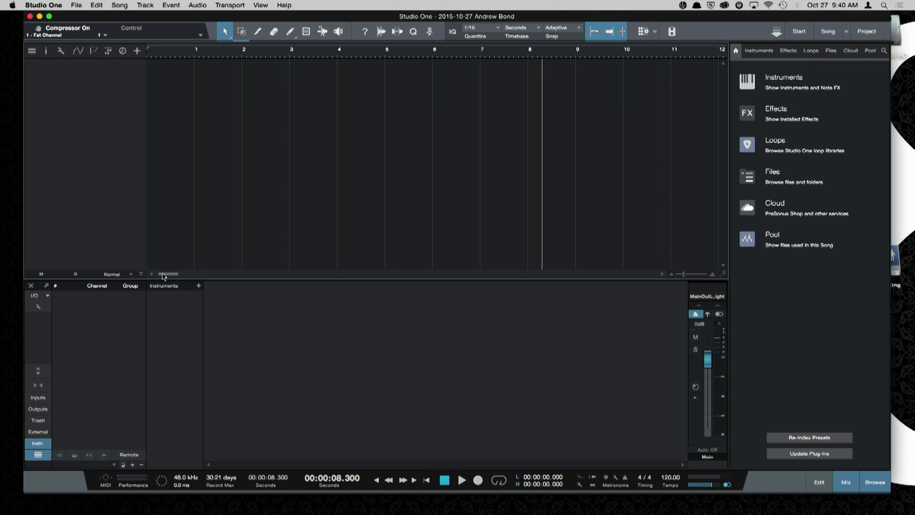
Flag outputs Sub 1, Sub 2, Sub 3 and Sub 4 as cue mixes and apply the Song Setup change
left_click(34, 296)
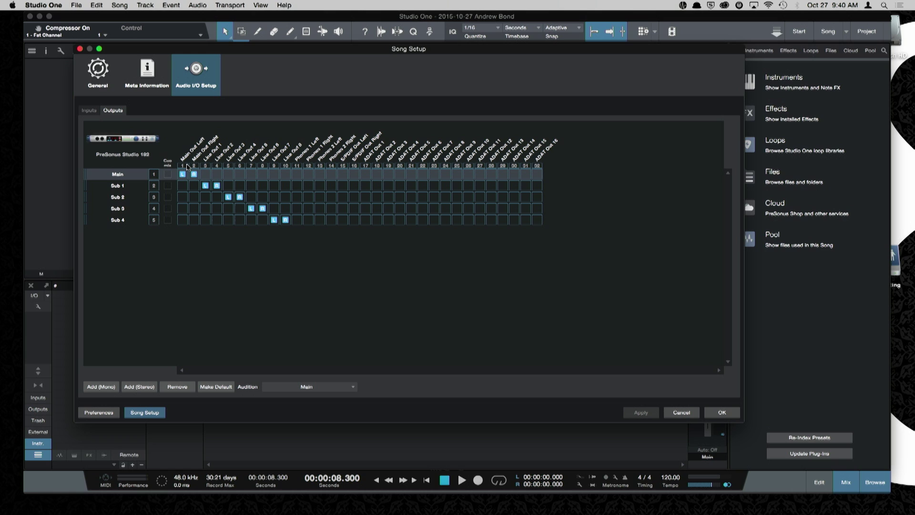
left_click(167, 186)
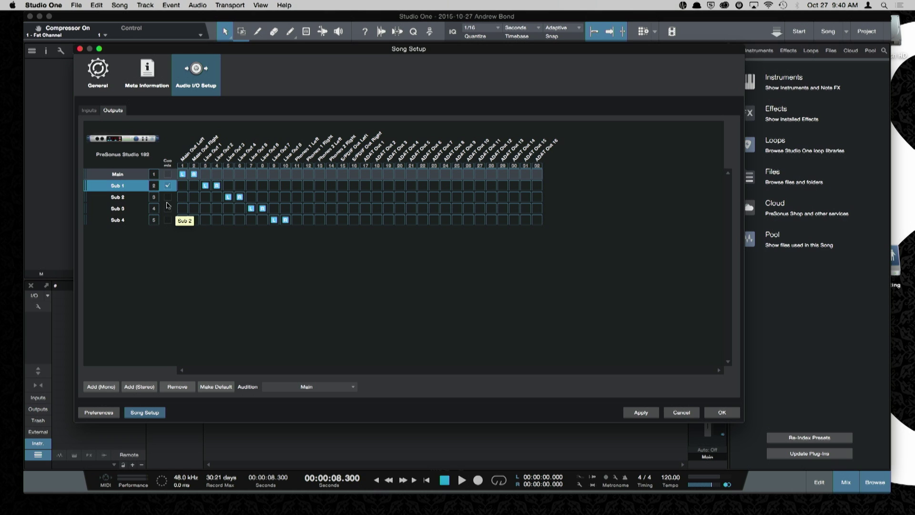
left_click(167, 202)
left_click(168, 208)
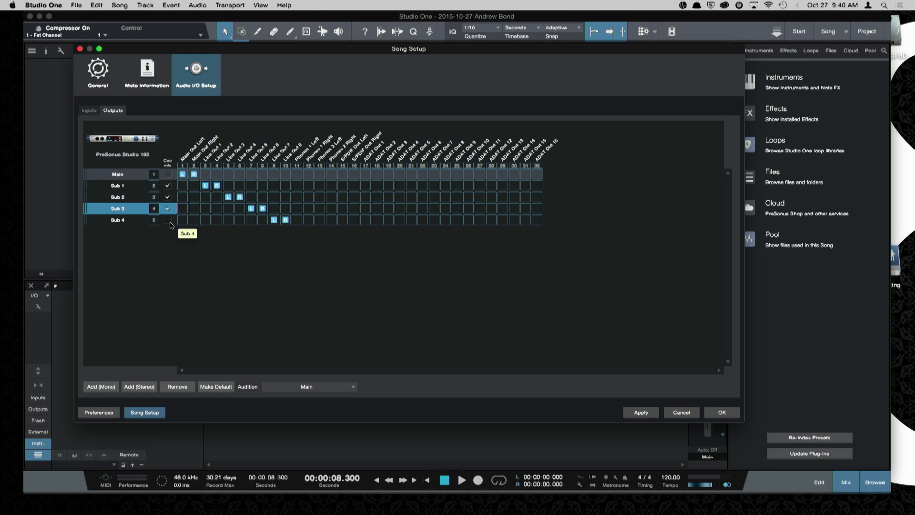
left_click(167, 220)
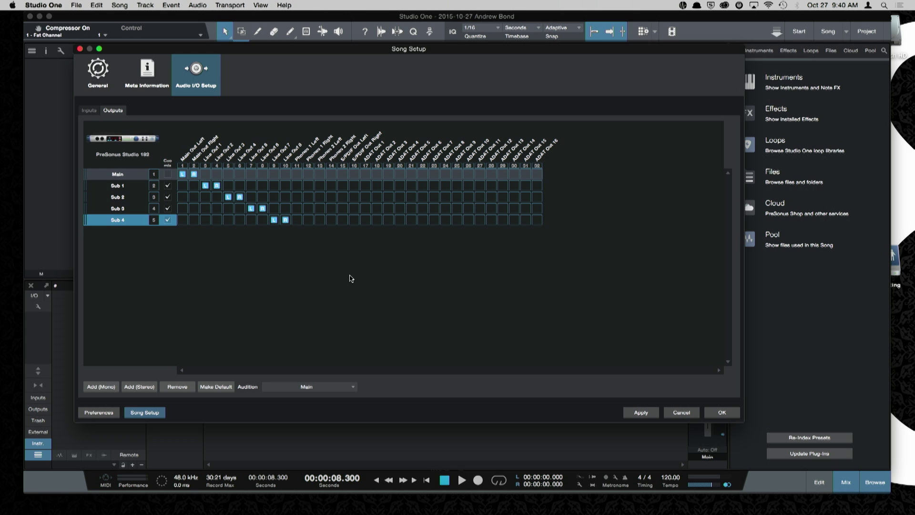
left_click(641, 413)
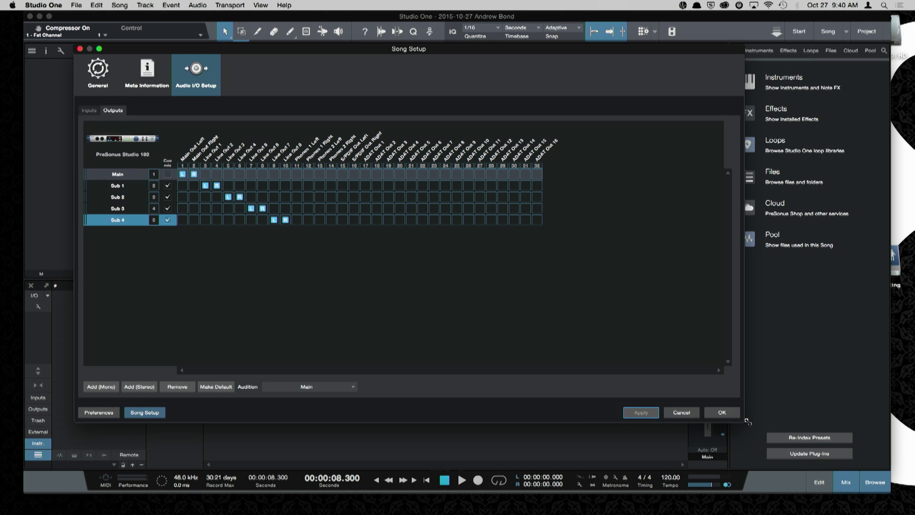
left_click(723, 413)
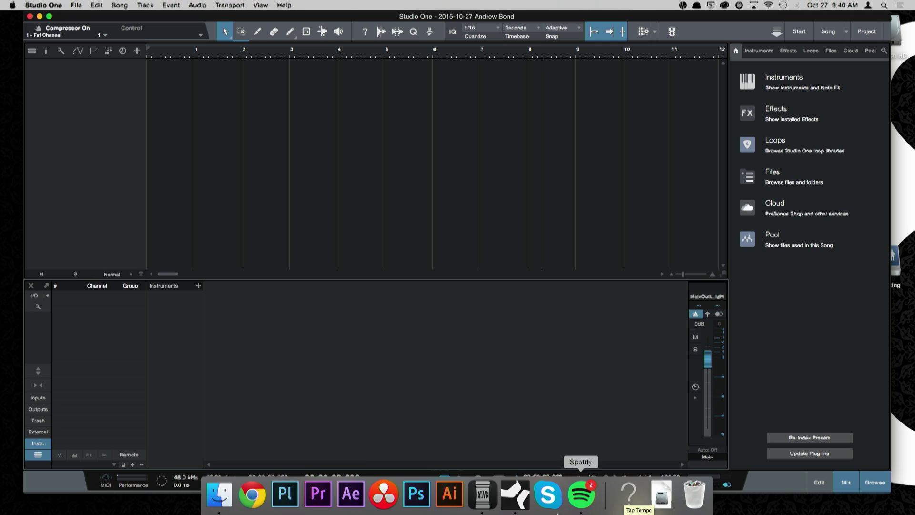
Open and close the Studio 192 control window, then start adding a track in Studio One
left_click(484, 502)
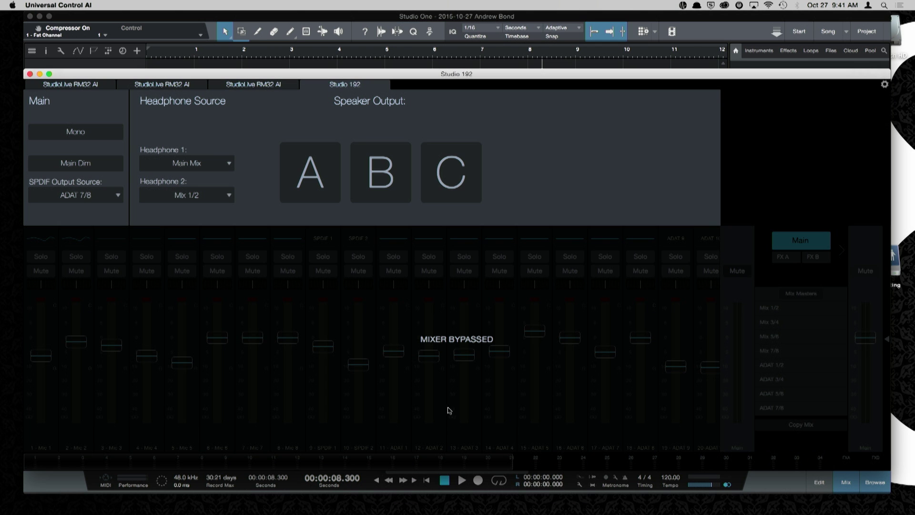
left_click(30, 75)
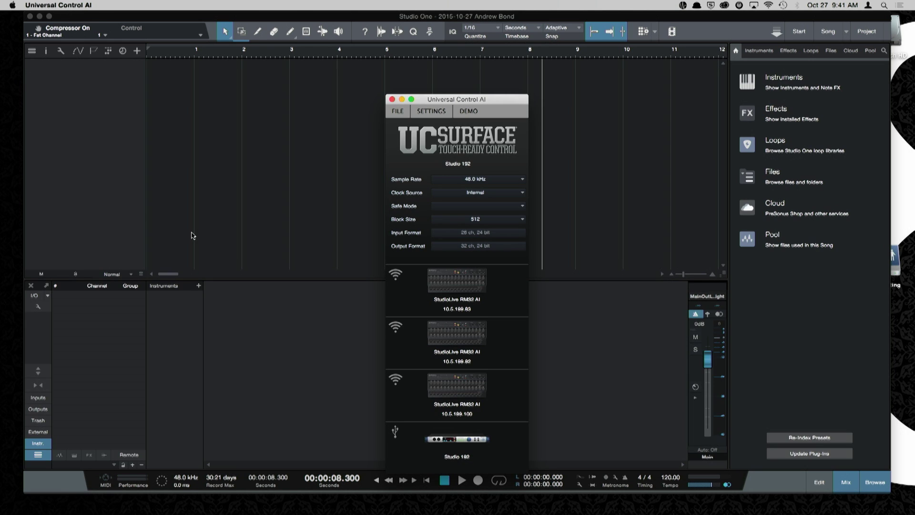
left_click(234, 226)
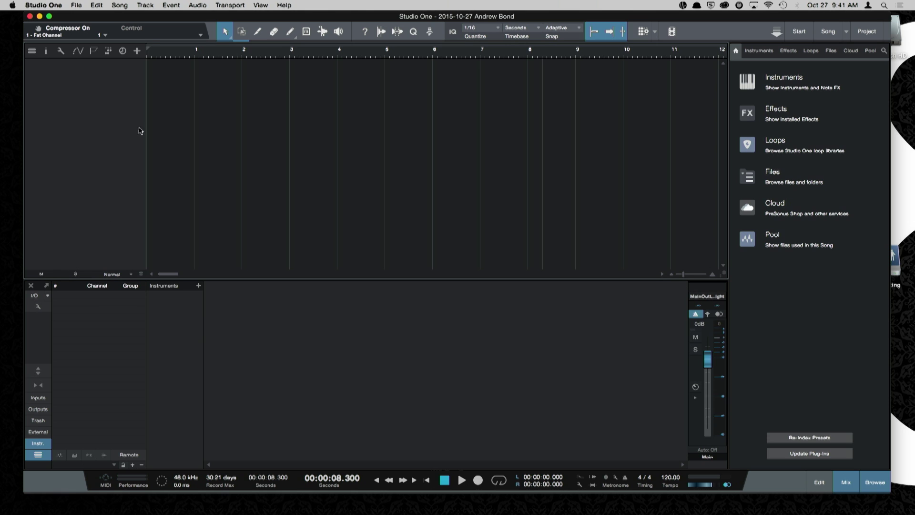
left_click(136, 50)
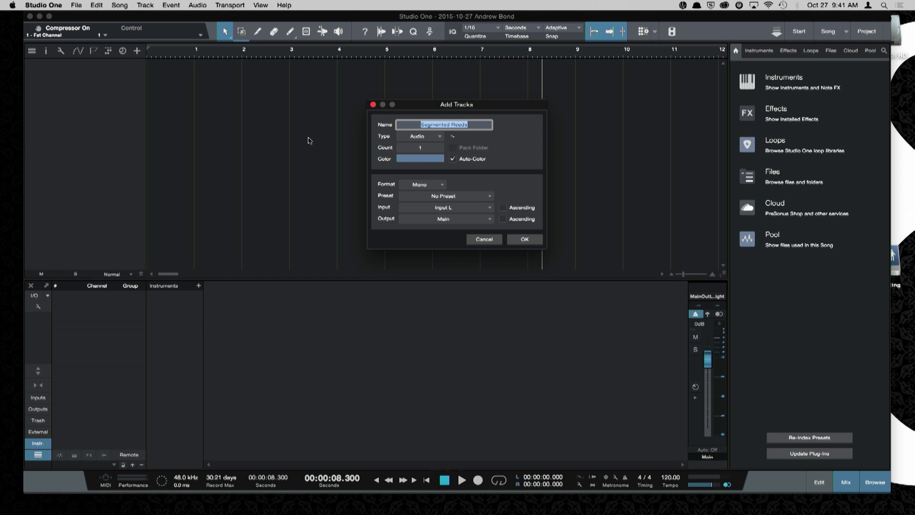
Create the mono audio track Segmented Reads taking Input 1 and feeding Main
left_click(463, 209)
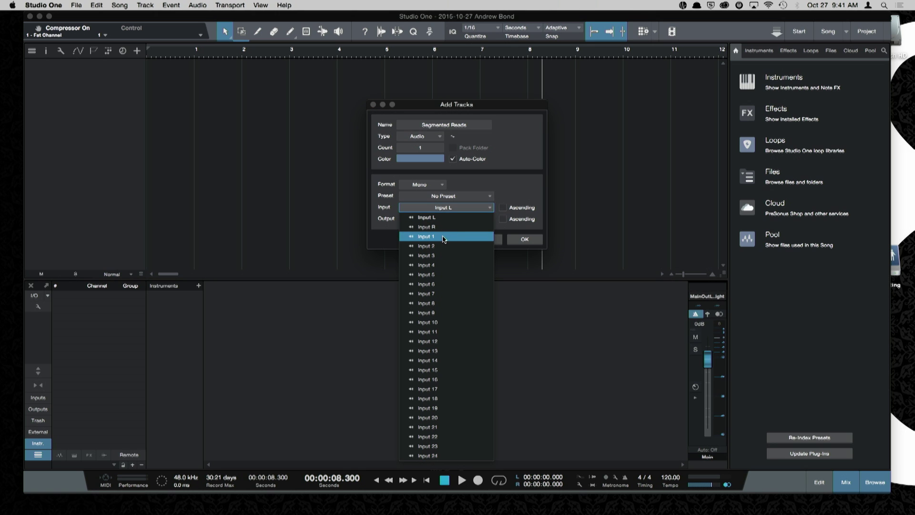
left_click(444, 237)
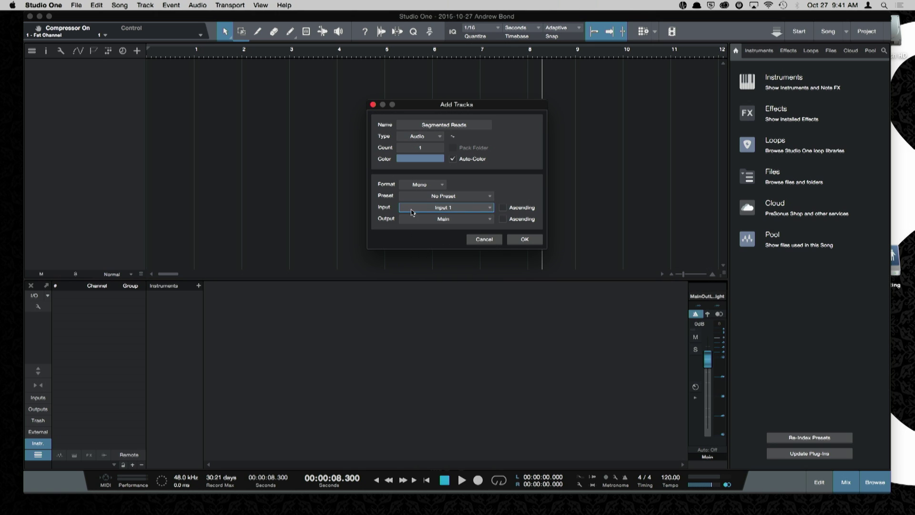
left_click(526, 240)
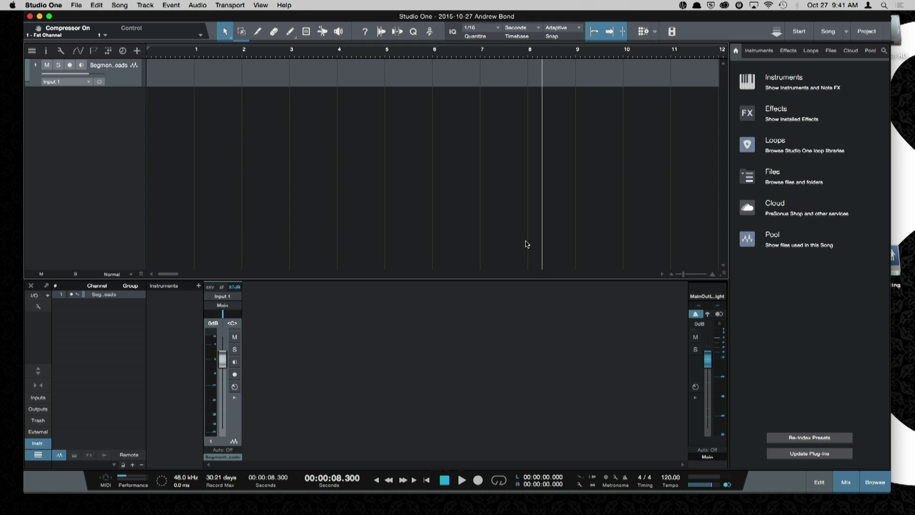
double_click(232, 287)
Set the channel's preamp gain to 35 dB and expand the strip to show Fat Channel, inserts and sends
type("35")
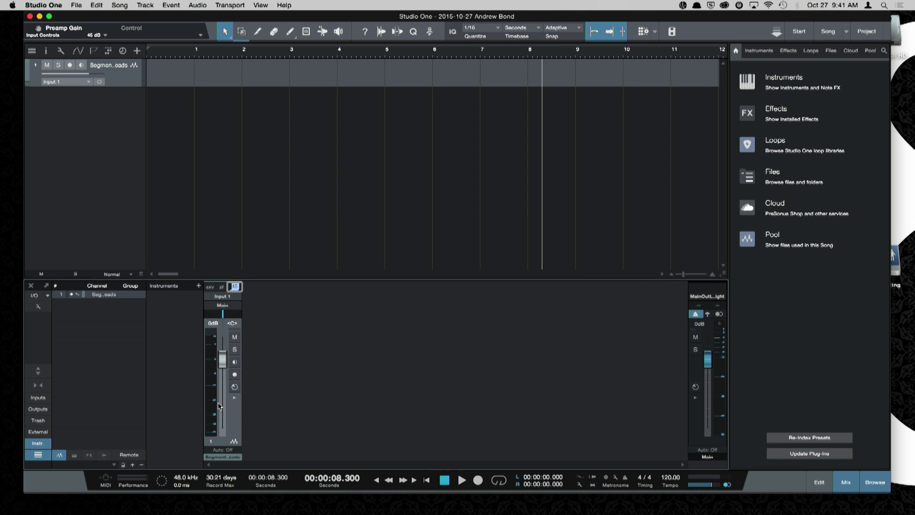
left_click(236, 399)
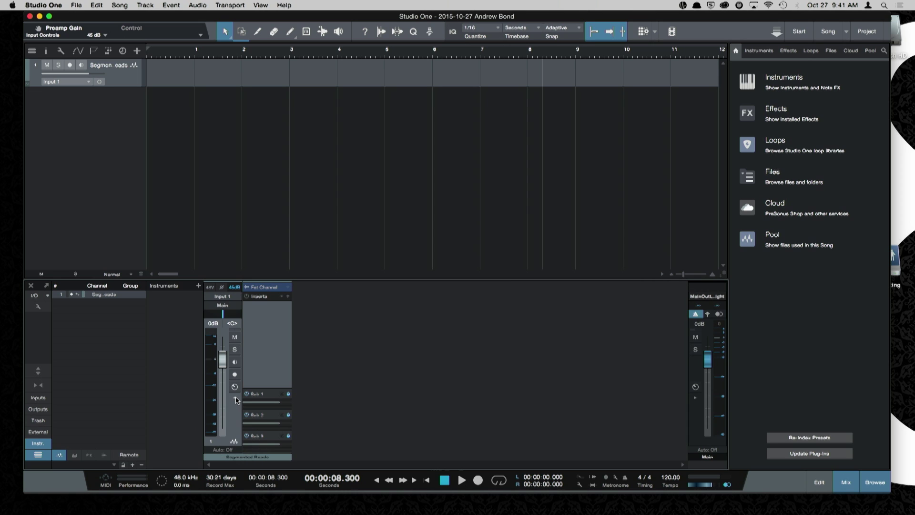
double_click(269, 288)
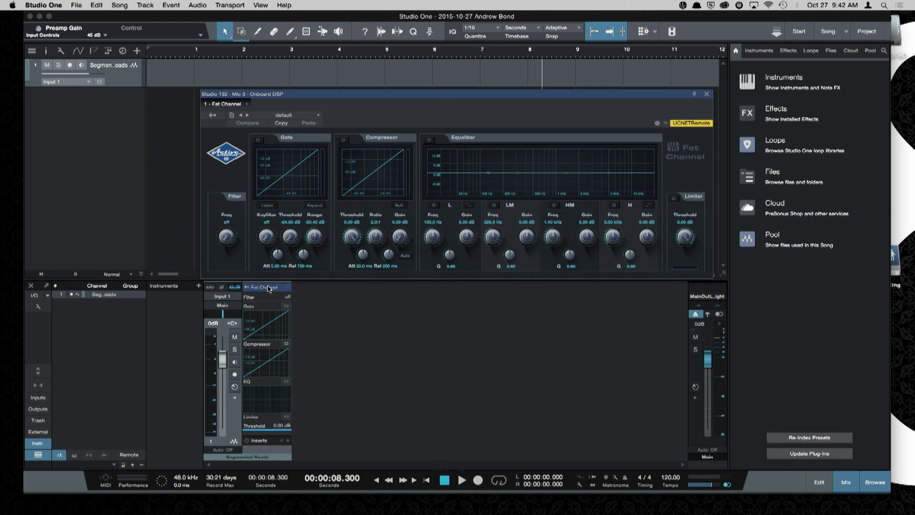
Enable the Fat Channel EQ with lows cut and low-mids boosted, turn on the compressor, and apply DSP to the input
left_click(429, 140)
left_click_drag(490, 173, 533, 161)
left_click(344, 140)
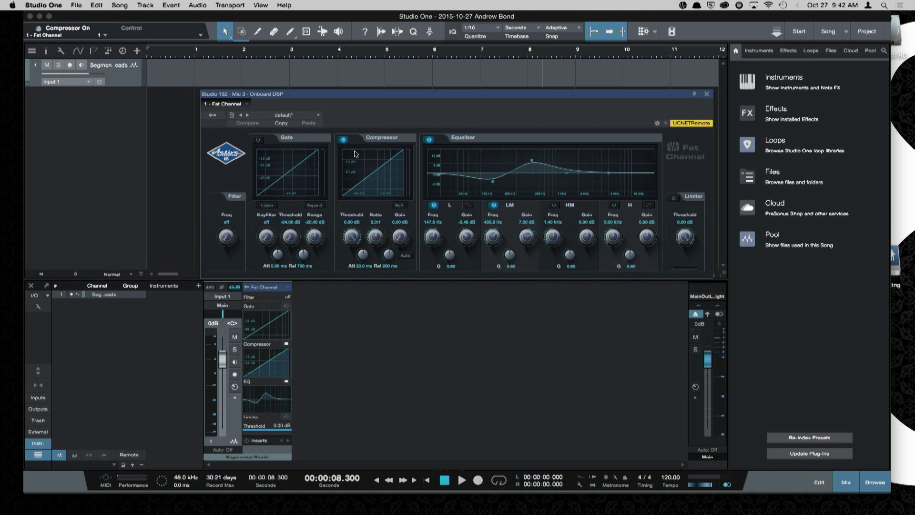
left_click(213, 116)
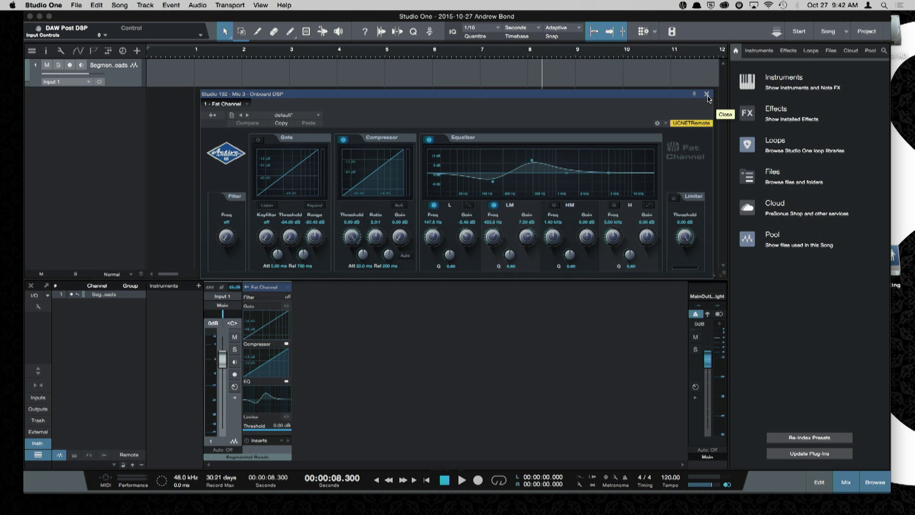
left_click(707, 95)
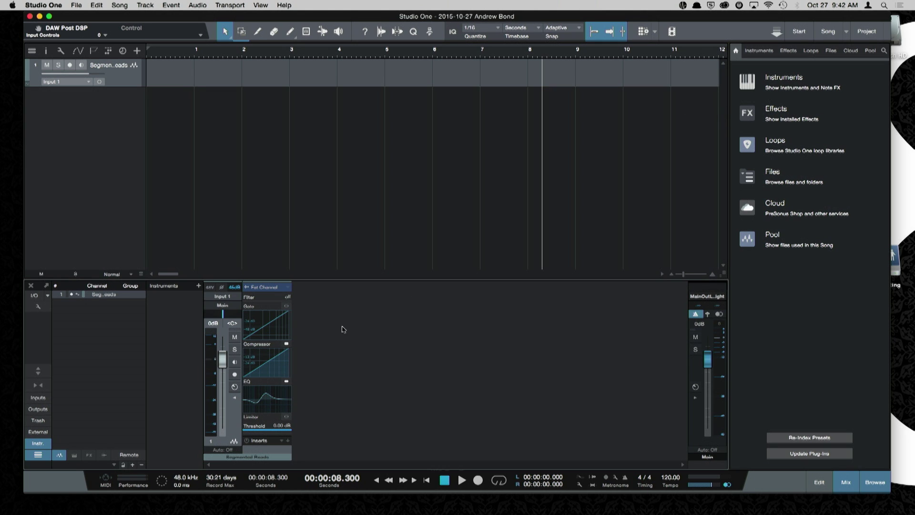
Collapse the Fat Channel view and add the Fat Channel as an insert on Segmented Reads
left_click(287, 288)
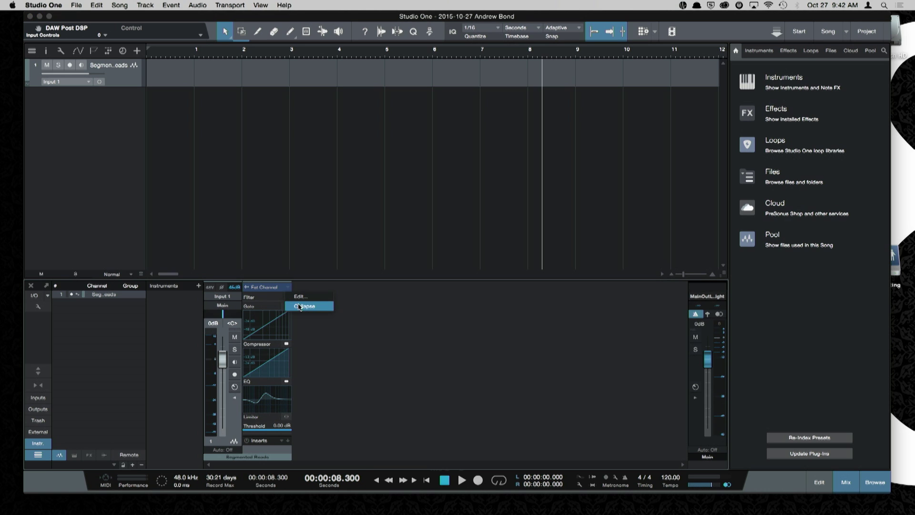
left_click(299, 308)
left_click_drag(274, 289, 272, 311)
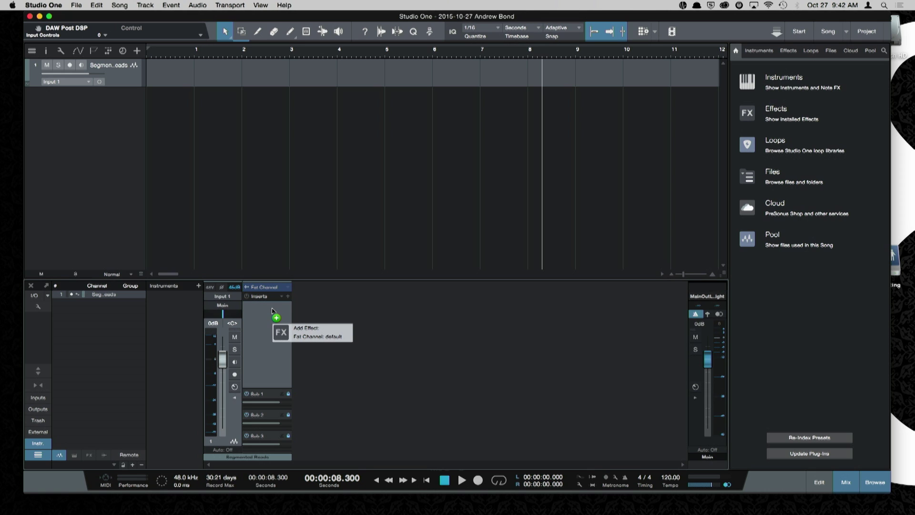
left_click_drag(273, 311, 274, 311)
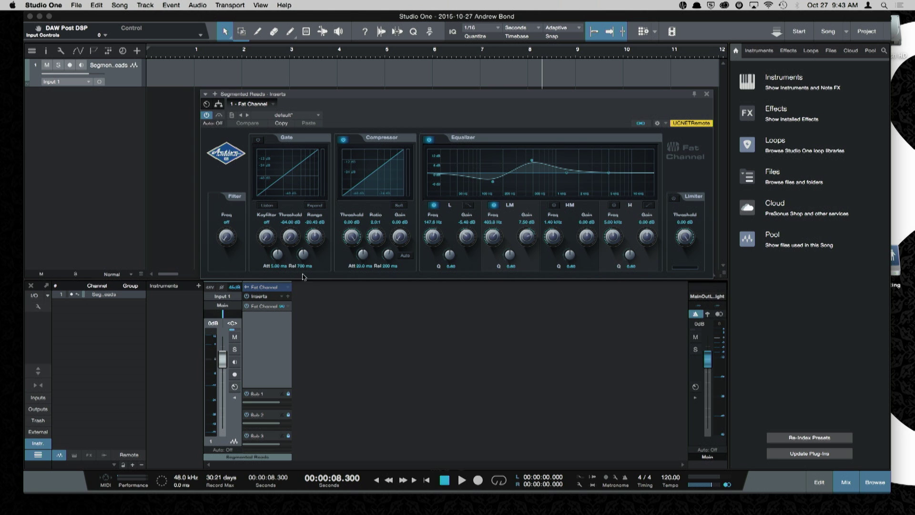
left_click_drag(477, 98, 472, 56)
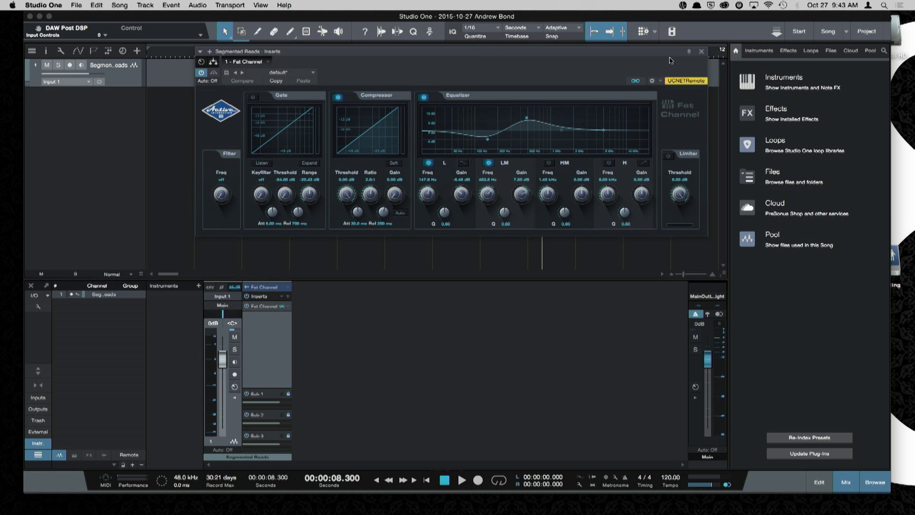
left_click(274, 287)
Cut the high-mids by 1.44 dB at 2.03 kHz in the insert EQ, then close the insert window
left_click_drag(400, 99, 394, 263)
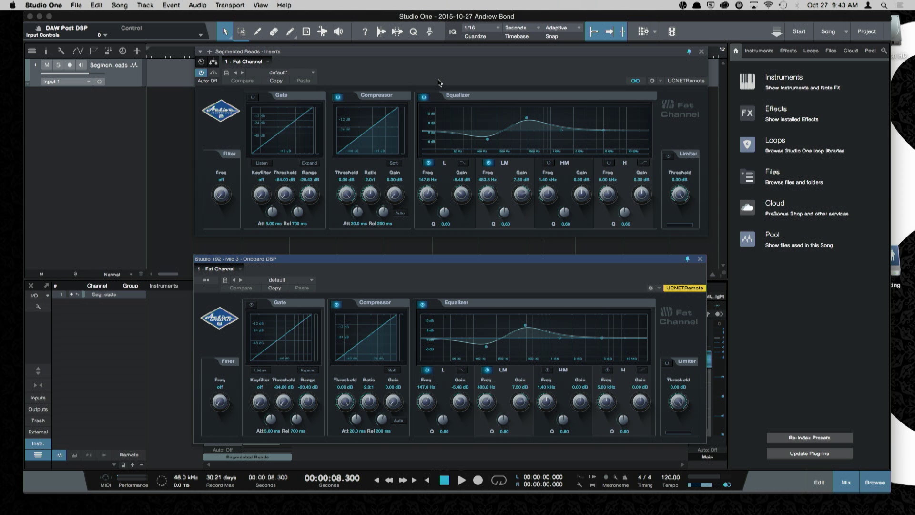
left_click_drag(527, 117, 577, 135)
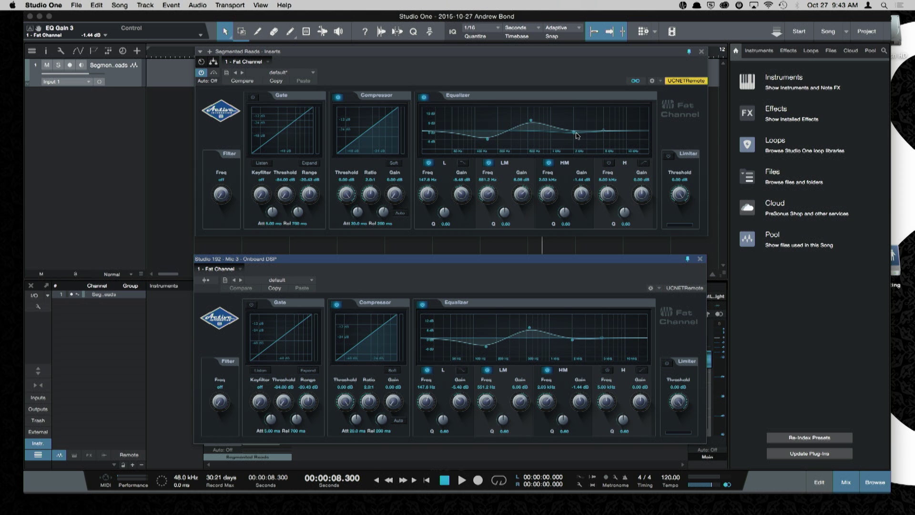
left_click(702, 51)
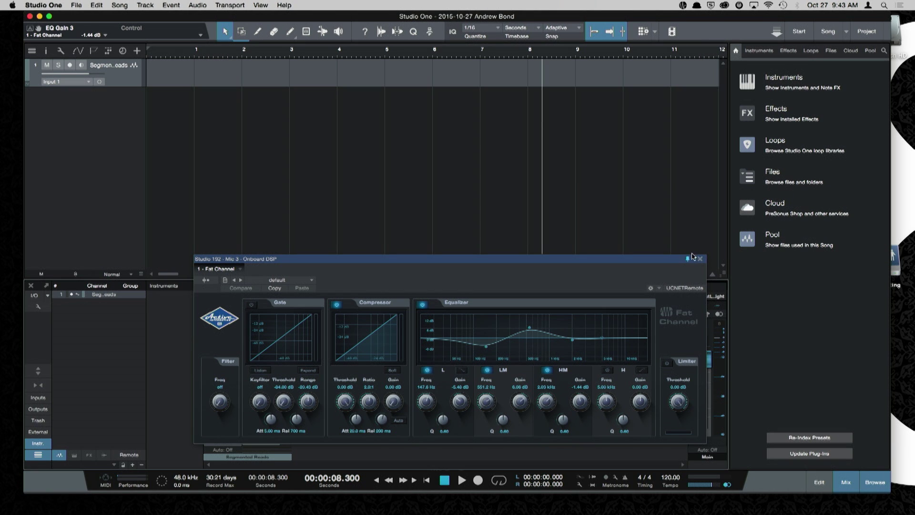
Adjust the track's volume and its Sub 2 and Sub 3 cue-send levels, panning Sub 3 right
left_click(701, 259)
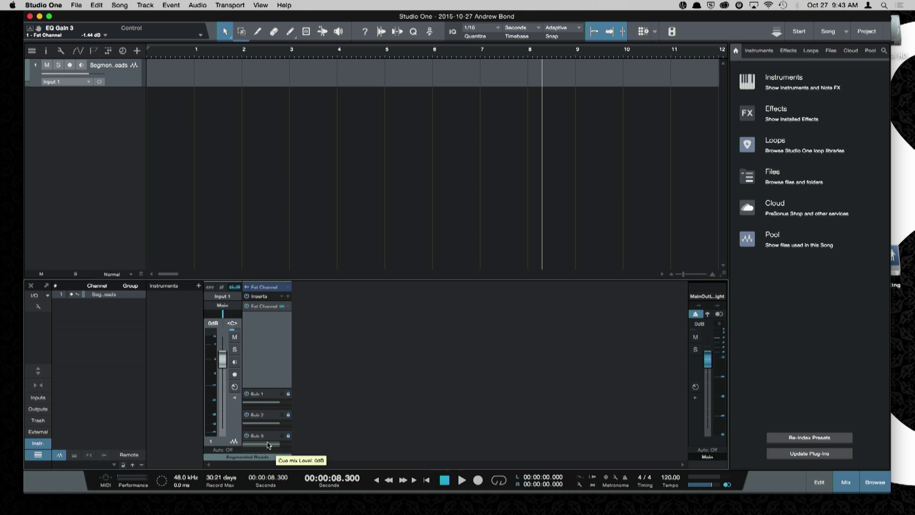
left_click_drag(268, 445, 275, 447)
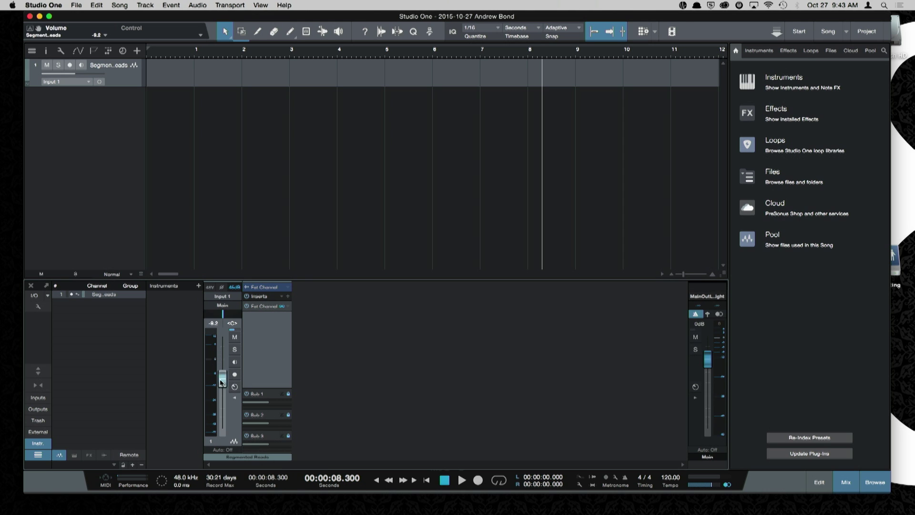
left_click_drag(220, 366, 220, 377)
mouse_move(280, 426)
left_click_drag(280, 426, 277, 426)
left_click_drag(264, 450, 275, 452)
left_click(800, 32)
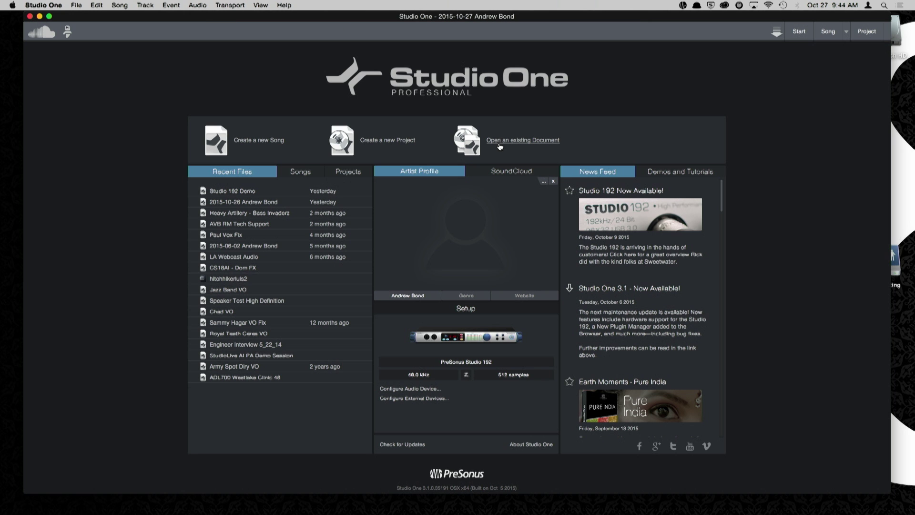
Create a new Studio One song from the Studio 192 interface template
left_click(254, 141)
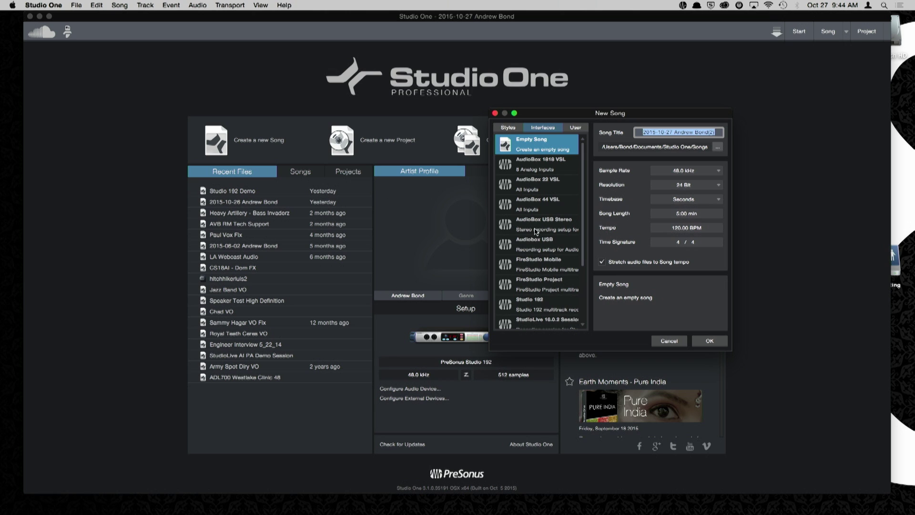
left_click(537, 306)
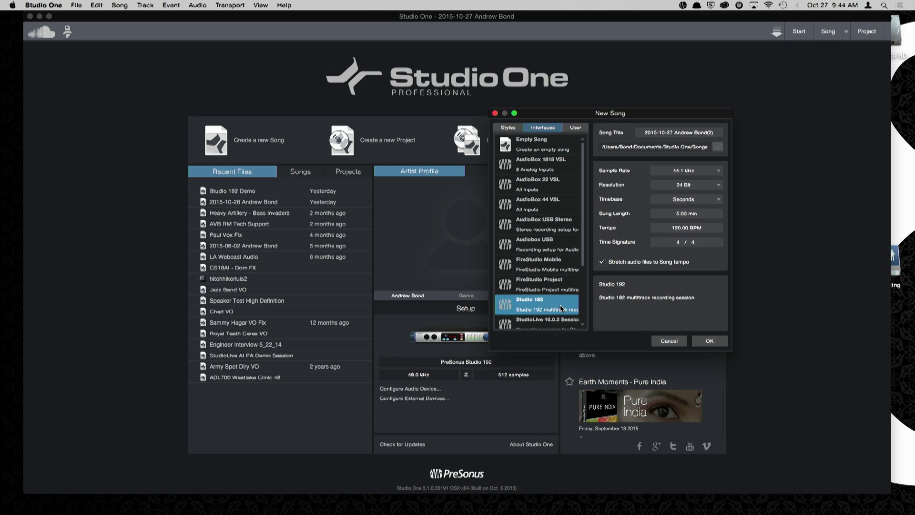
left_click(710, 342)
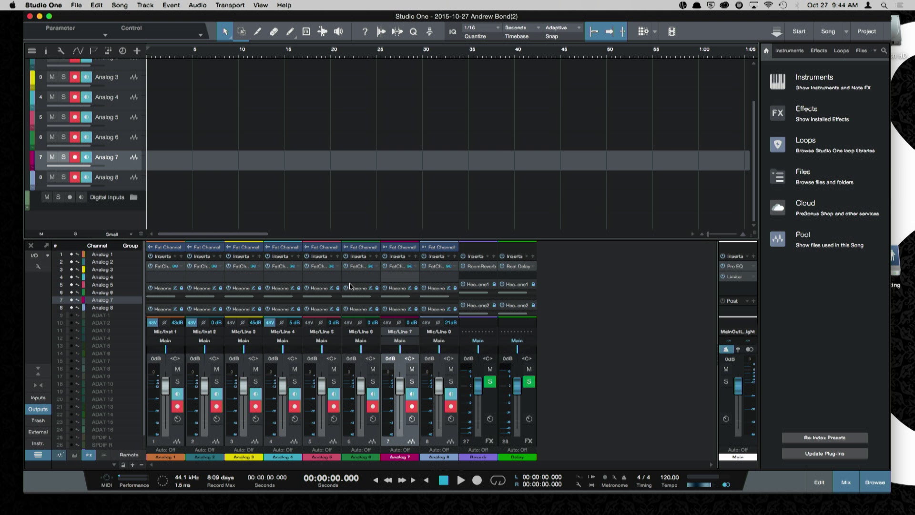
left_click(135, 198)
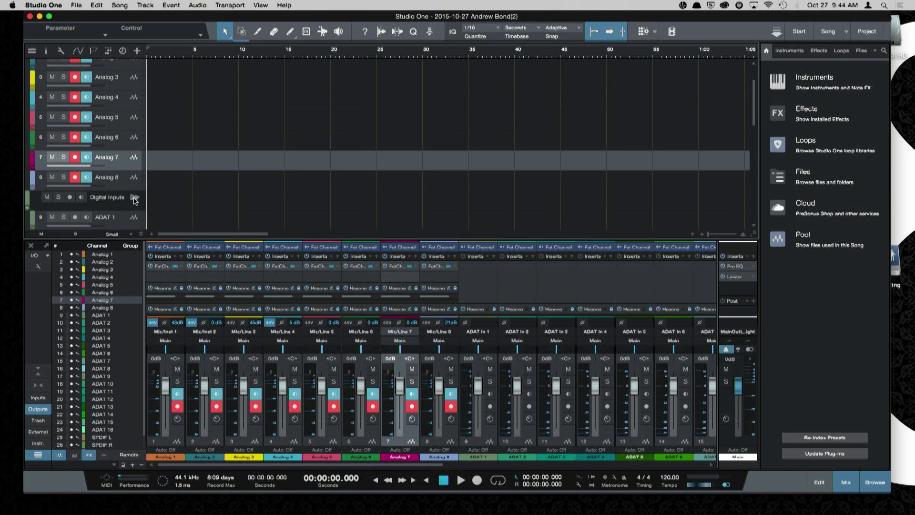
left_click(134, 198)
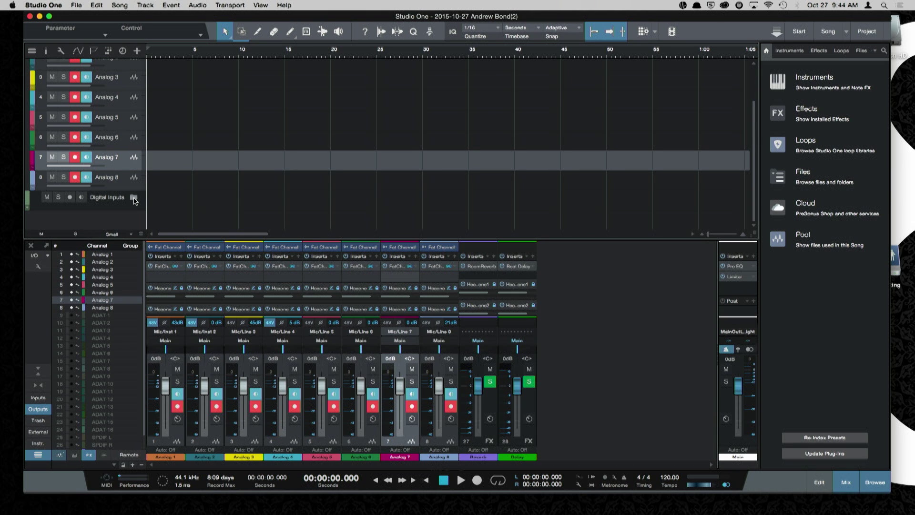